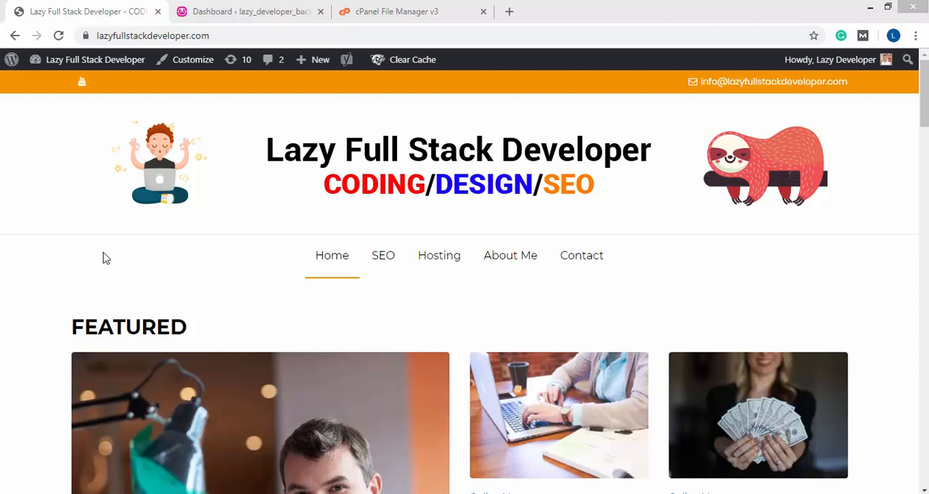
Open the live site's WordPress dashboard and view the front page of the local lazy_developer_backup site
{"action": "left_click", "coordinate": [260, 11]}
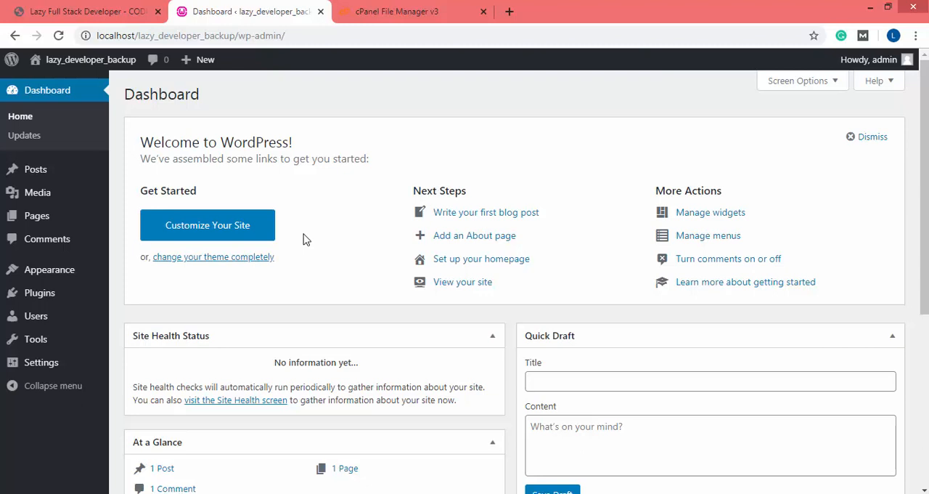
{"action": "left_click", "coordinate": [37, 8]}
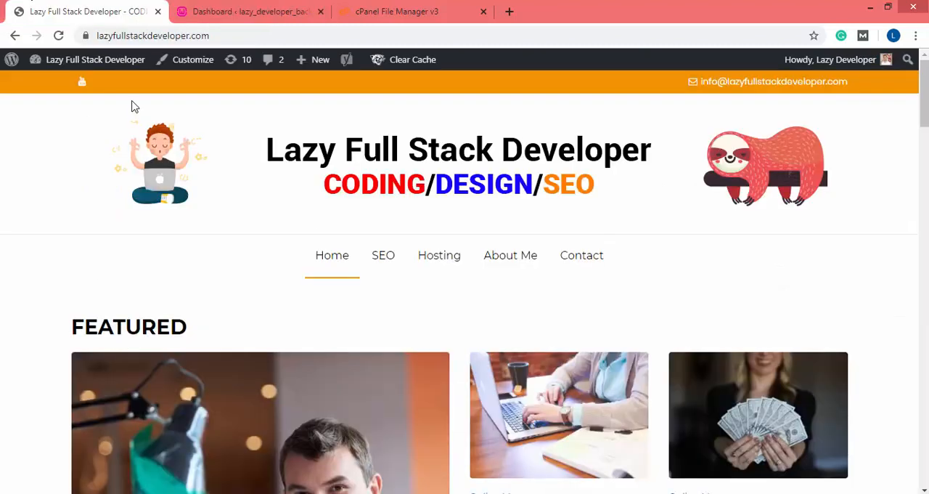
{"action": "mouse_move", "coordinate": [96, 61]}
{"action": "left_click", "coordinate": [51, 84]}
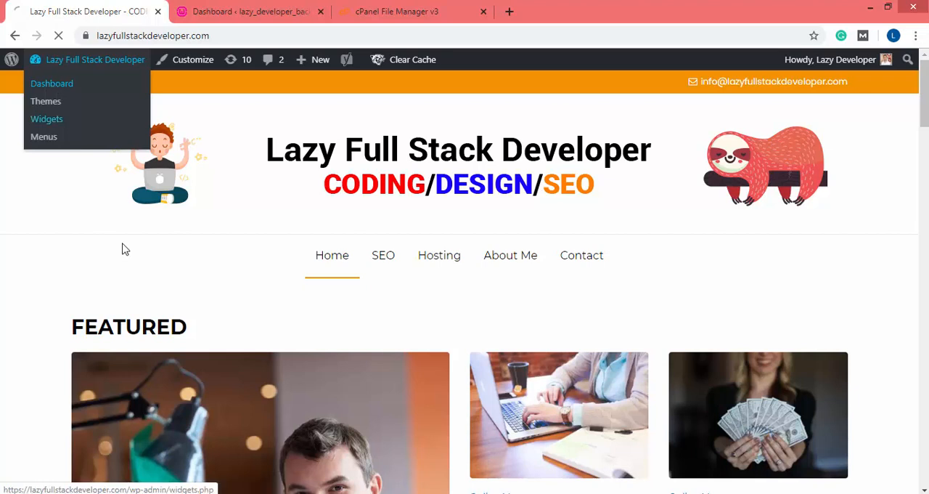
{"action": "left_click", "coordinate": [250, 11]}
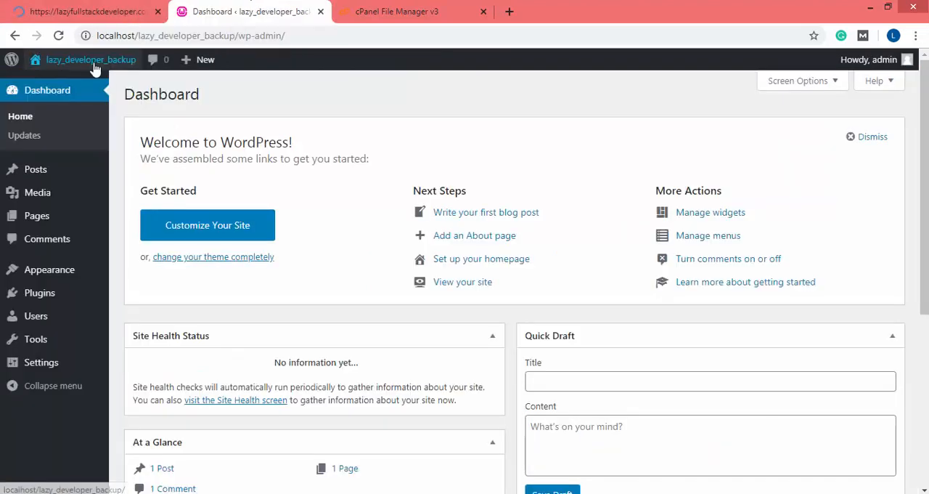
{"action": "mouse_move", "coordinate": [94, 64]}
{"action": "left_click", "coordinate": [62, 83]}
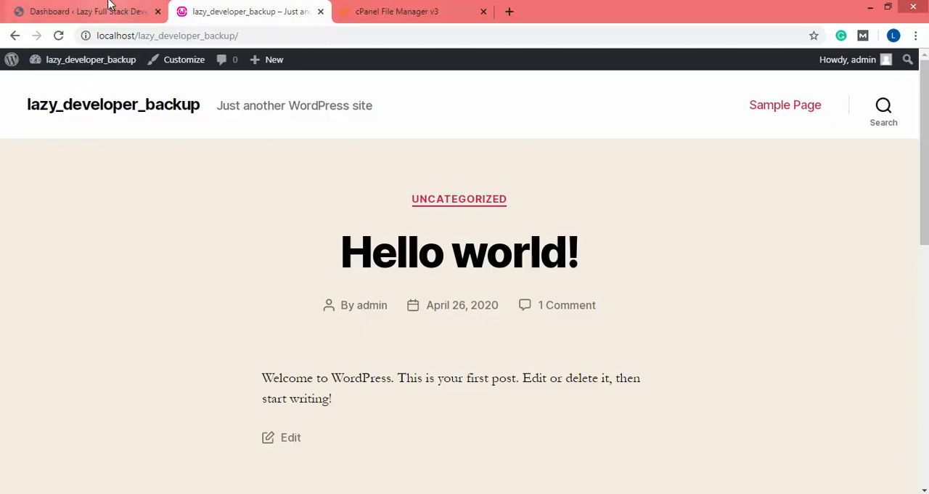
View the hosted WordPress files in cPanel File Manager and the local lazy_developer_backup folder
{"action": "left_click", "coordinate": [411, 11]}
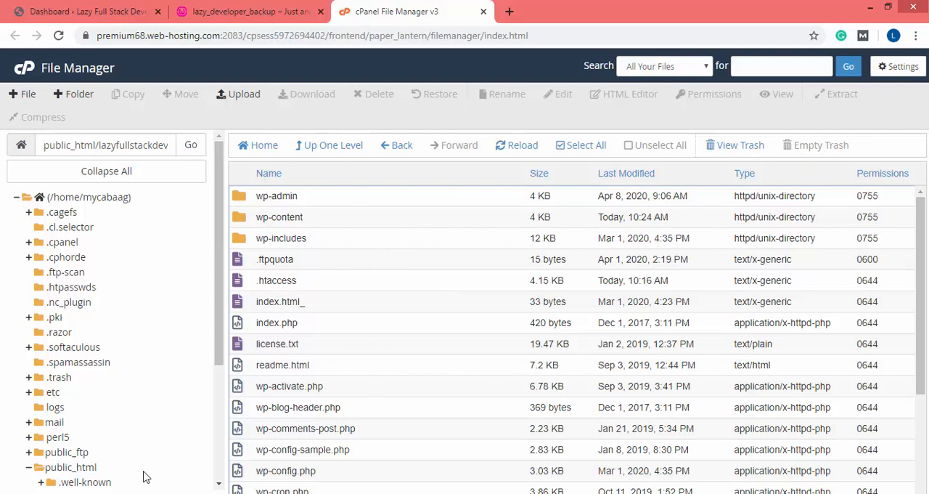
{"action": "left_click", "coordinate": [413, 493]}
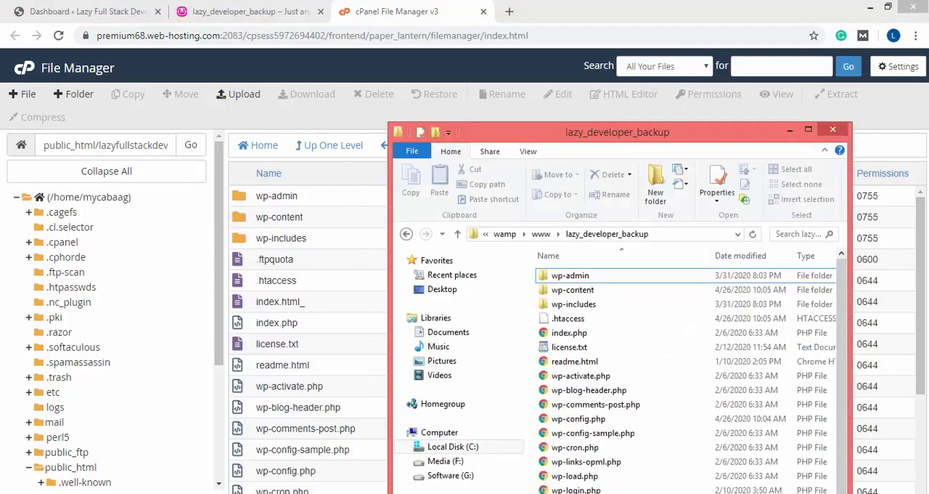
Open the All-in-One WP Migration import page on the live site and examine its maximum upload file size
{"action": "left_click", "coordinate": [69, 8]}
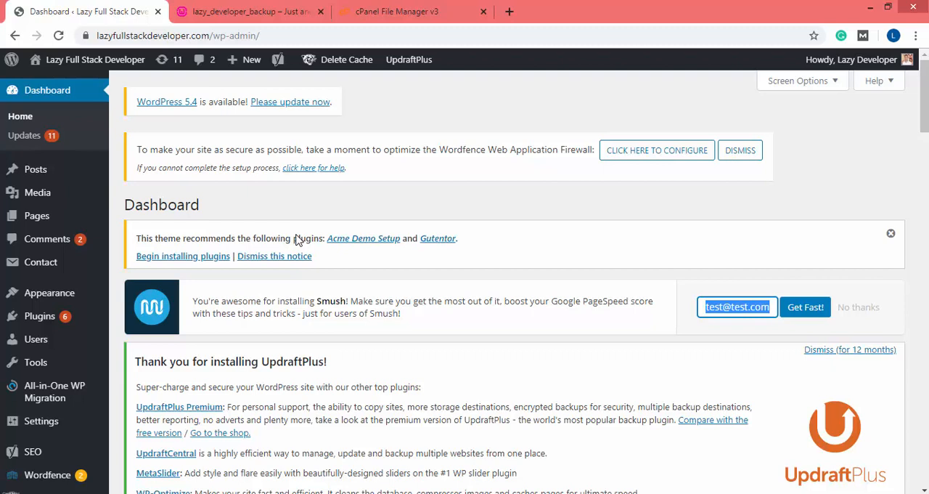
{"action": "mouse_move", "coordinate": [49, 394]}
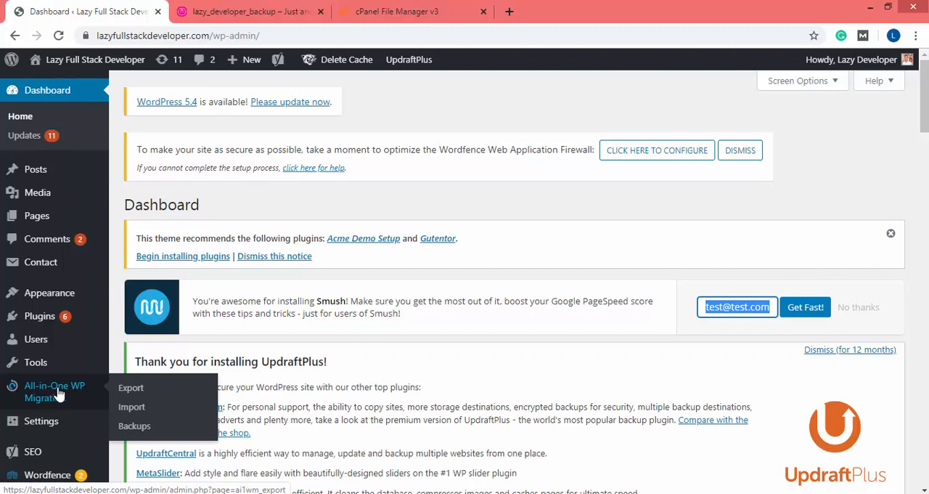
{"action": "left_click", "coordinate": [143, 414]}
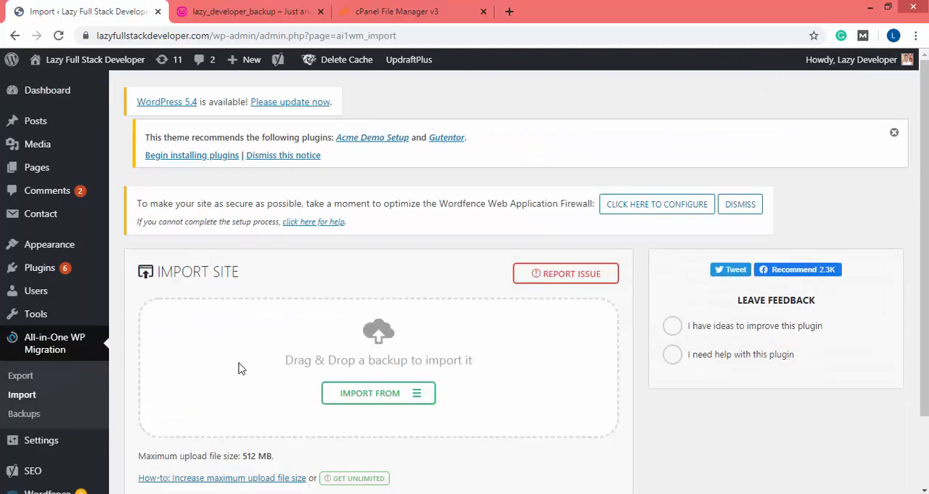
{"action": "scroll", "coordinate": [232, 342], "scroll_direction": "down", "scroll_amount": 2}
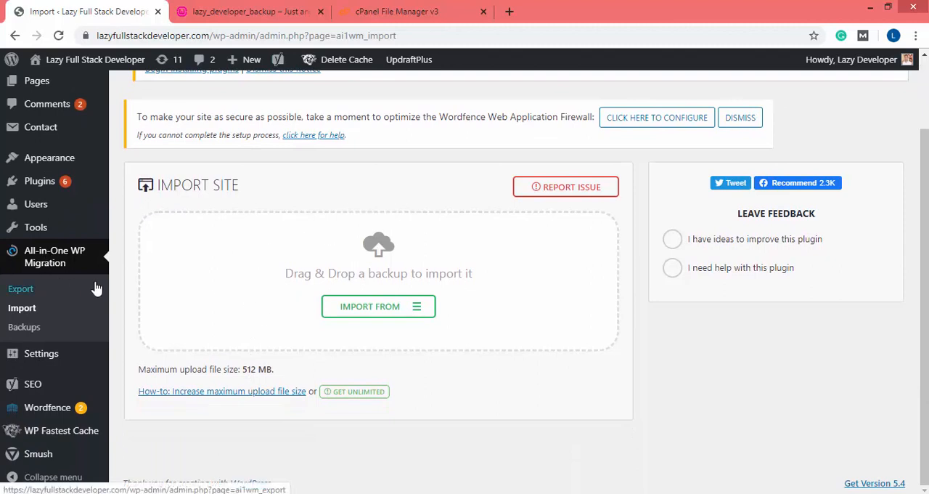
{"action": "scroll", "coordinate": [119, 287], "scroll_direction": "up", "scroll_amount": 2}
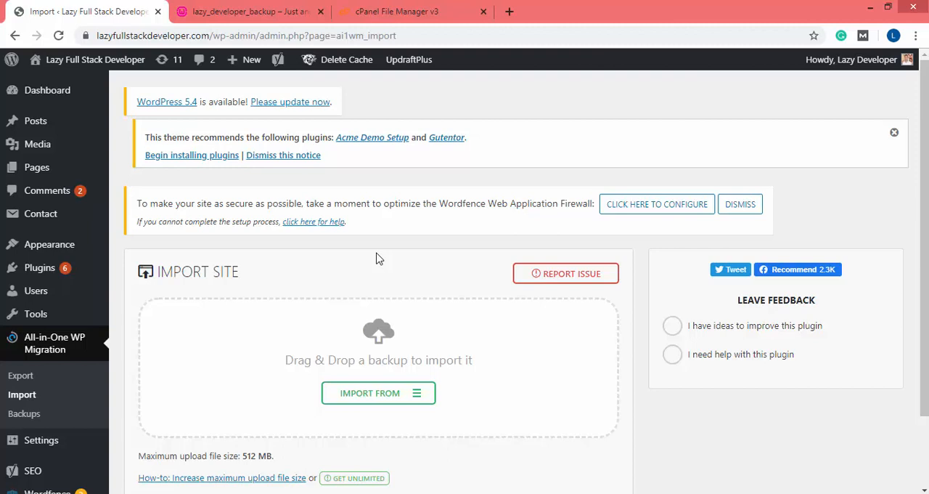
{"action": "mouse_move", "coordinate": [45, 143]}
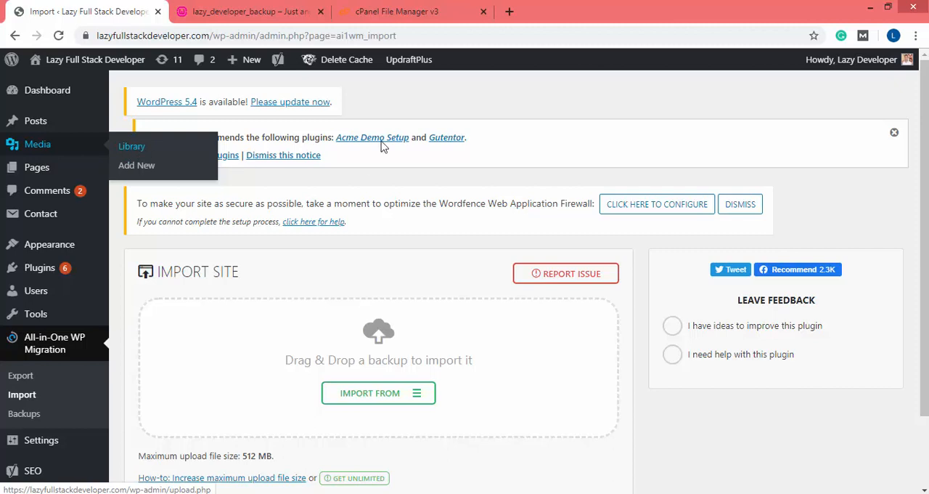
In cPanel File Manager, compress the plugins folder inside wp-content into a Zip archive
{"action": "left_click", "coordinate": [413, 12]}
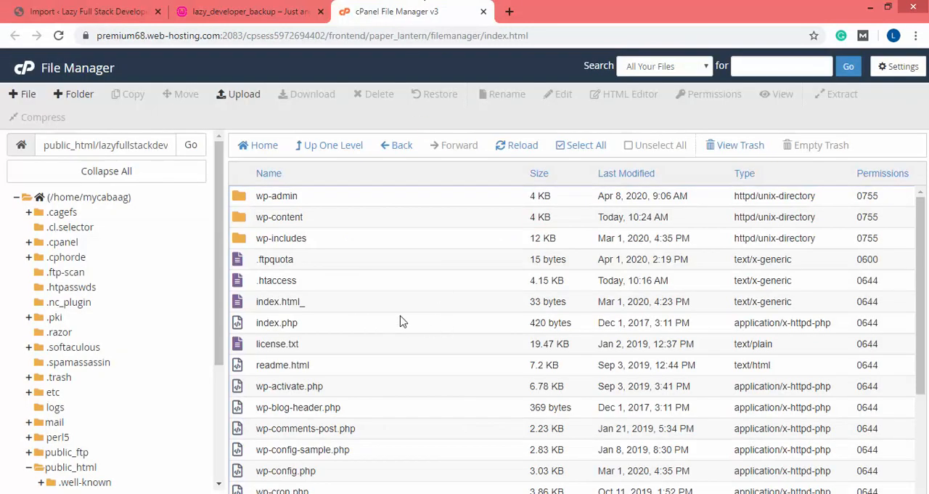
{"action": "double_click", "coordinate": [240, 220]}
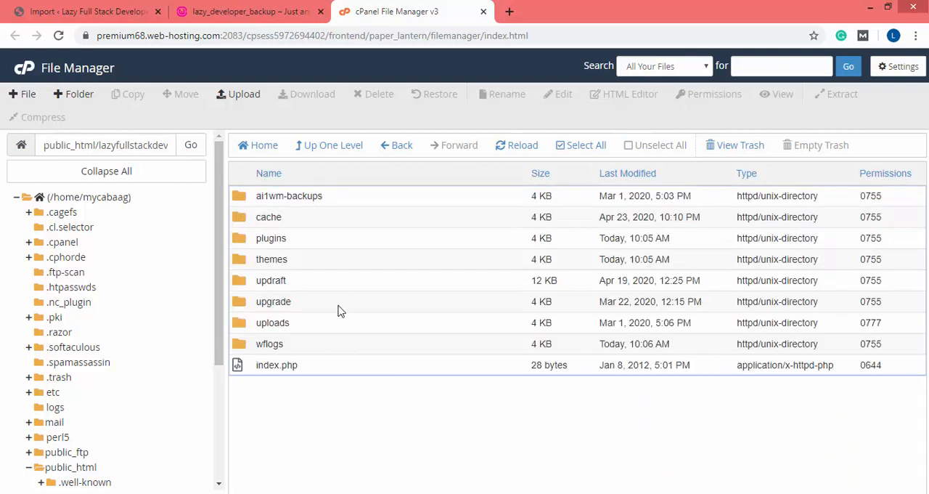
{"action": "left_click", "coordinate": [249, 244]}
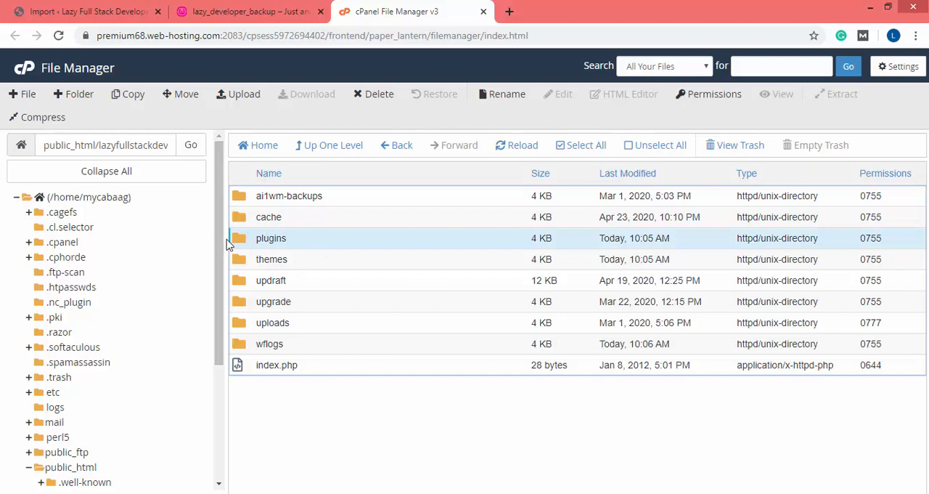
{"action": "left_click", "coordinate": [44, 118]}
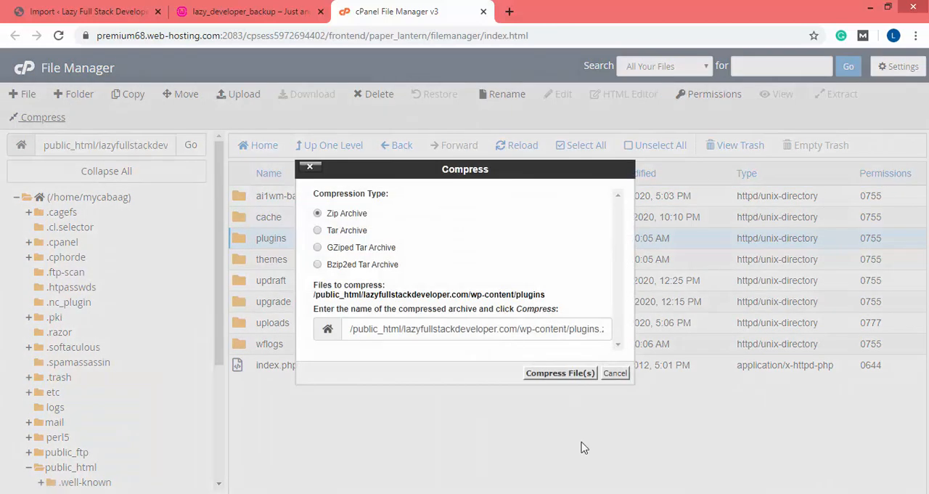
{"action": "left_click", "coordinate": [562, 374]}
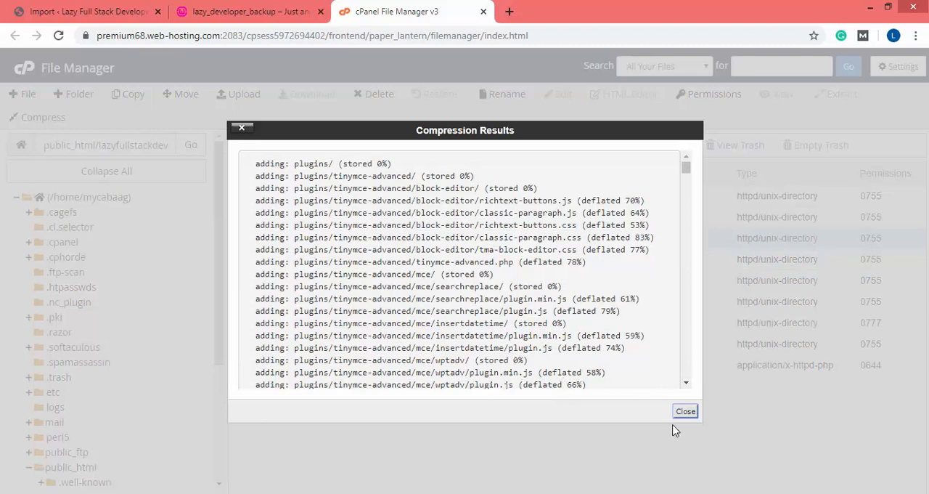
{"action": "left_click", "coordinate": [686, 412]}
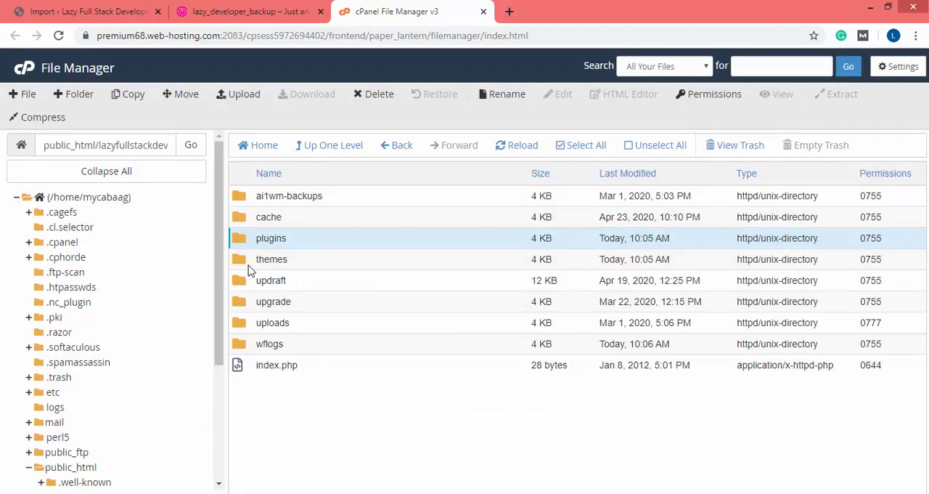
Compress the read-more theme folder inside wp-content/themes into a Zip archive
{"action": "double_click", "coordinate": [247, 268]}
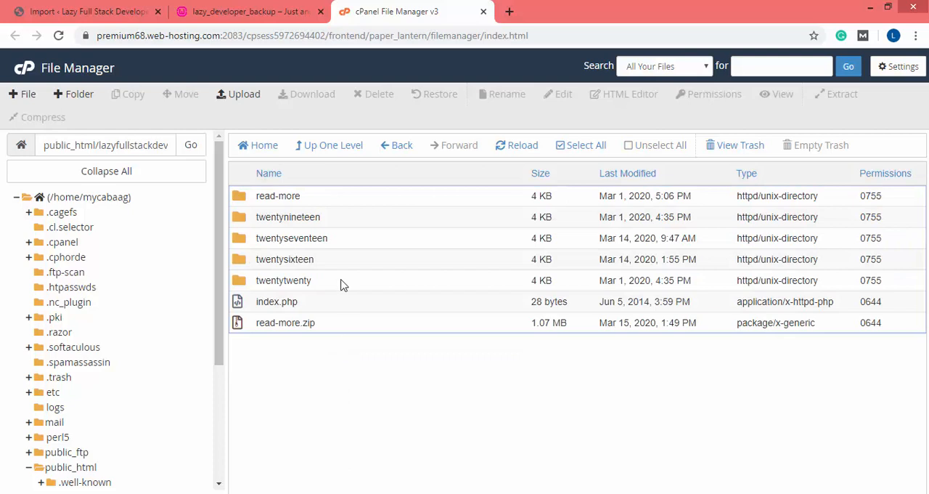
{"action": "left_click", "coordinate": [242, 204]}
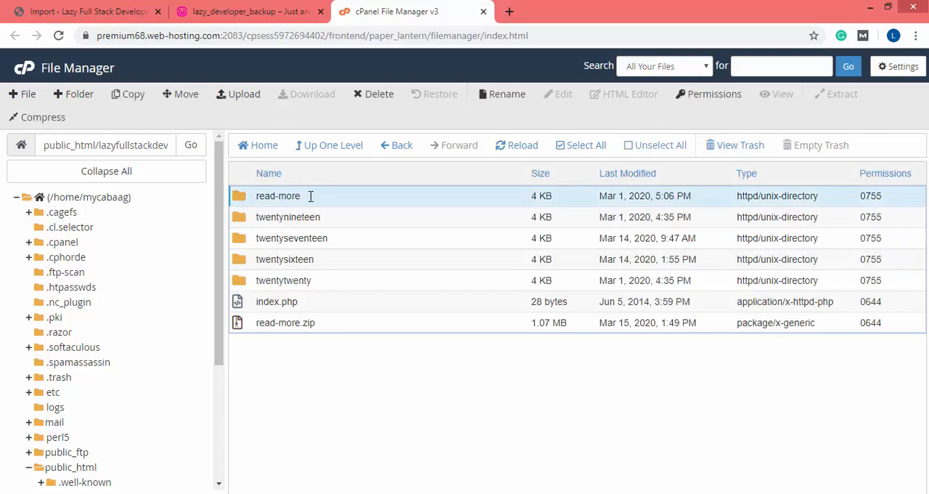
{"action": "left_click", "coordinate": [29, 117]}
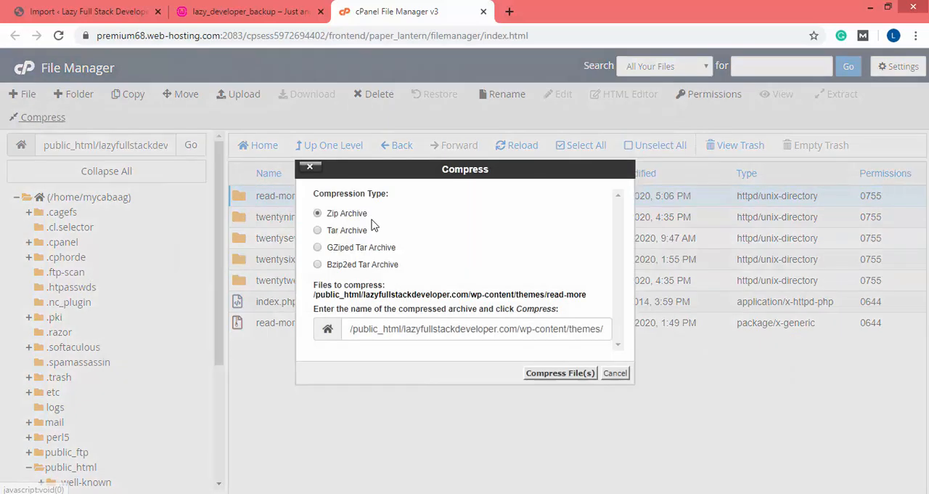
{"action": "left_click", "coordinate": [559, 373]}
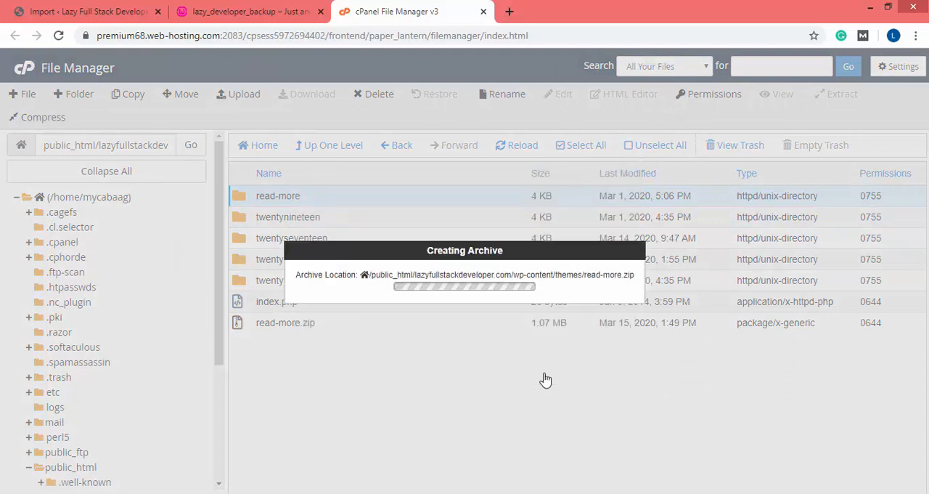
{"action": "left_click", "coordinate": [686, 412]}
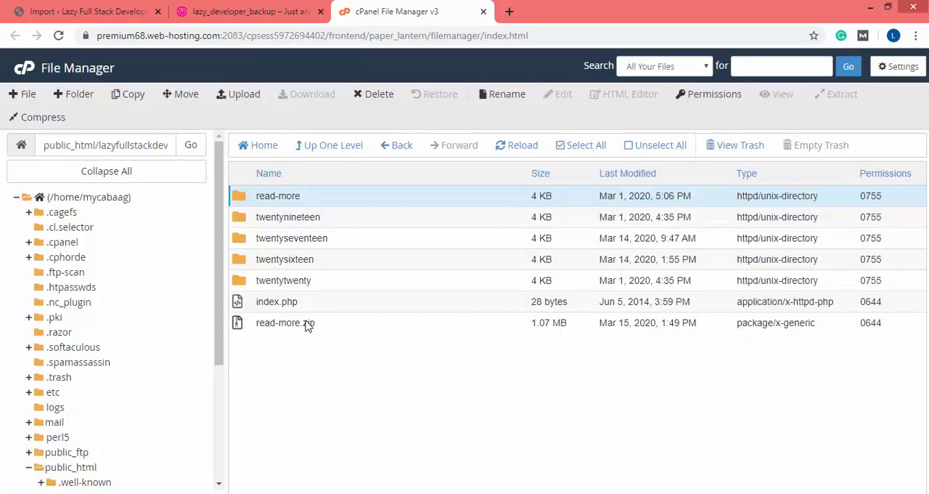
Compress the 2020 folder inside wp-content/uploads into a Zip archive and refresh the file listing
{"action": "left_click", "coordinate": [345, 150]}
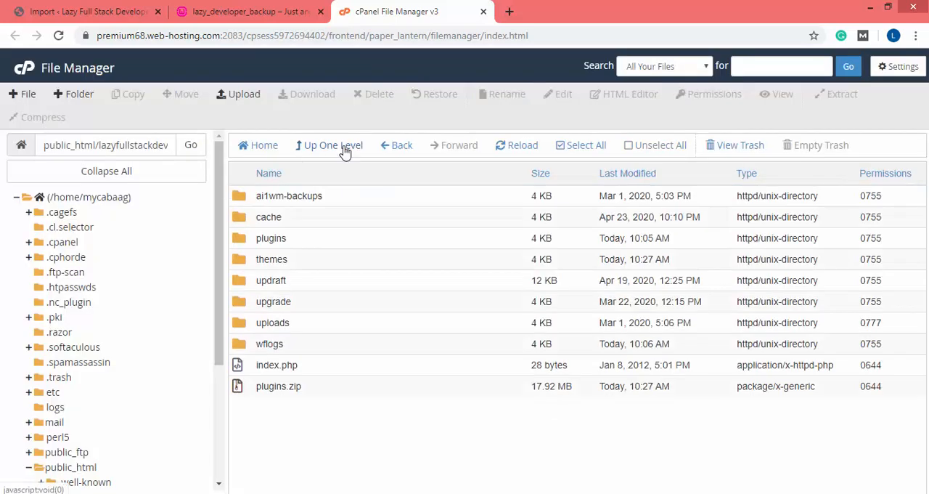
{"action": "double_click", "coordinate": [245, 321]}
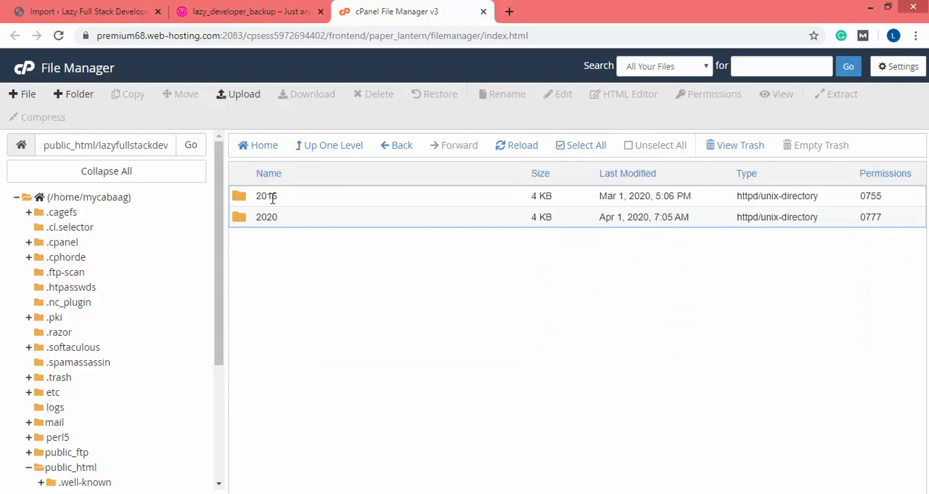
{"action": "double_click", "coordinate": [241, 225]}
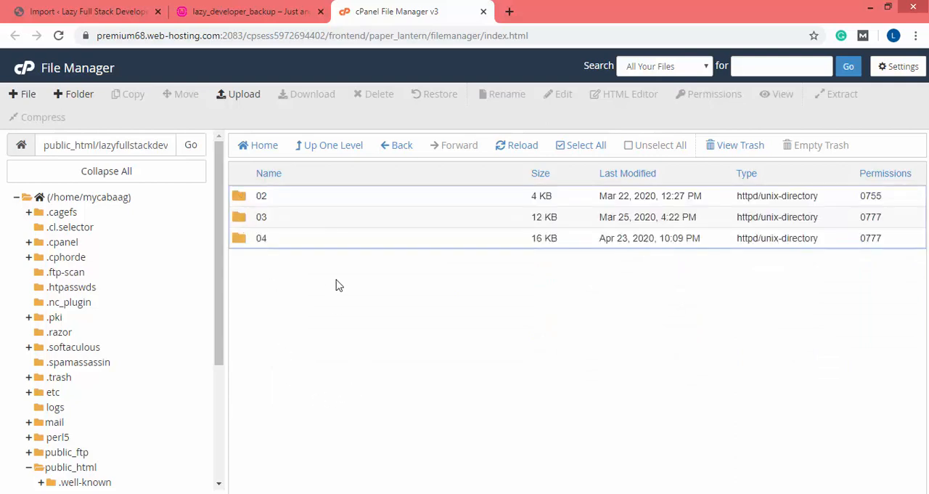
{"action": "left_click", "coordinate": [312, 146]}
{"action": "left_click", "coordinate": [260, 221]}
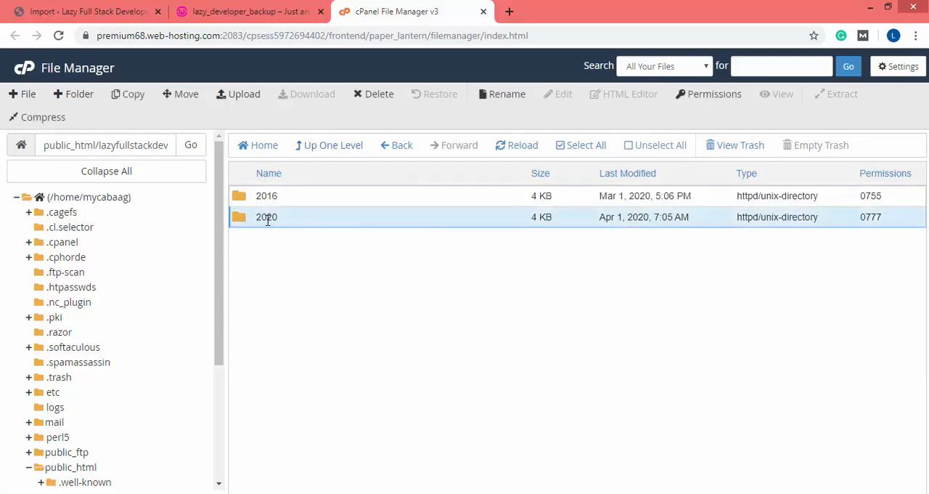
{"action": "left_click", "coordinate": [40, 118]}
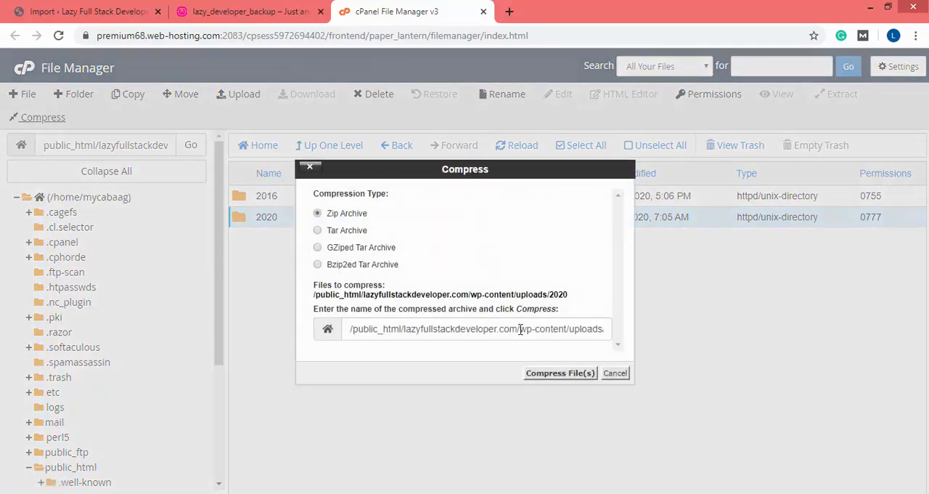
{"action": "left_click", "coordinate": [545, 378]}
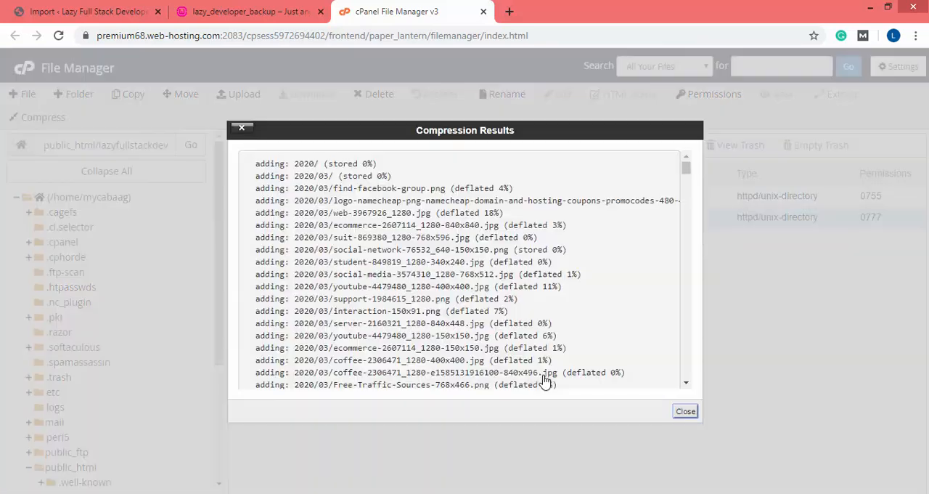
{"action": "left_click", "coordinate": [685, 411]}
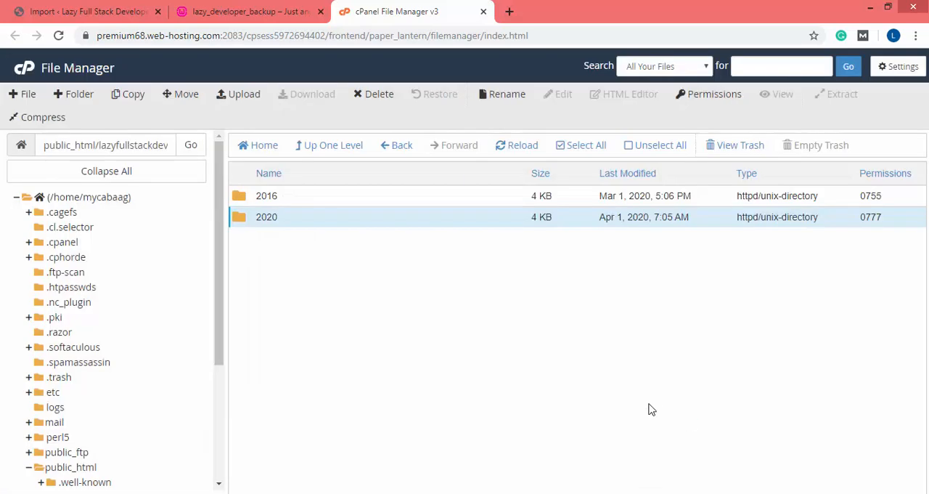
{"action": "left_click", "coordinate": [516, 146]}
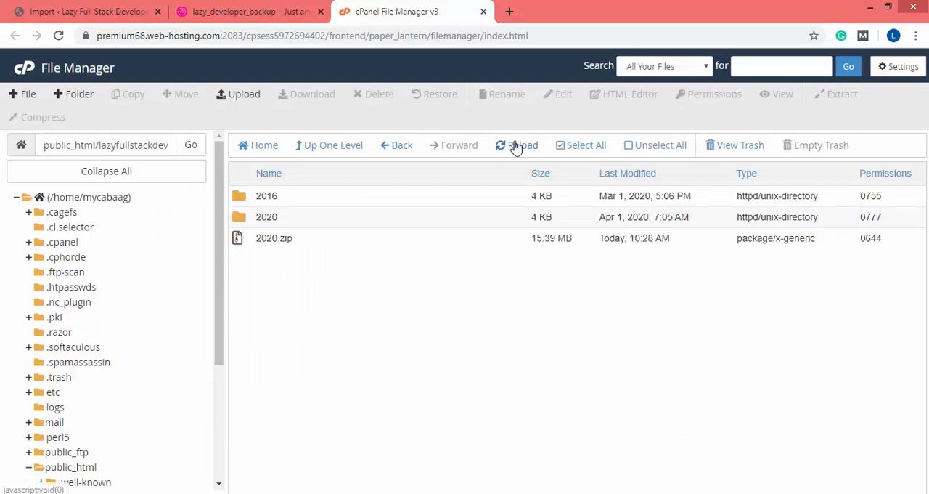
Download 2020.zip from the uploads folder in cPanel File Manager
{"action": "left_click", "coordinate": [537, 243]}
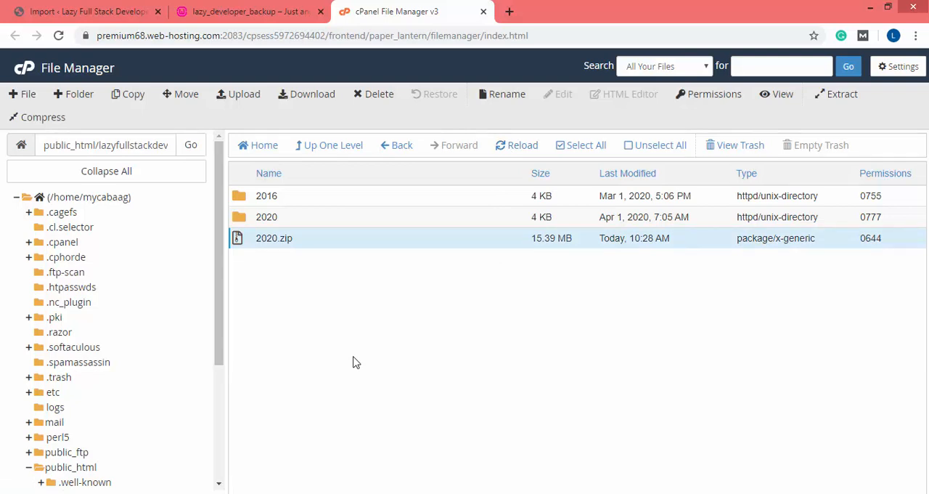
{"action": "left_click", "coordinate": [95, 493]}
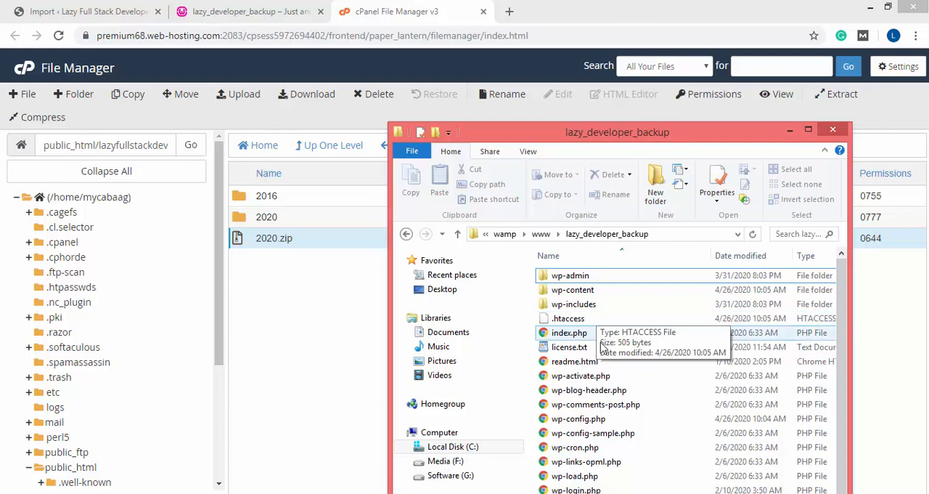
{"action": "left_click", "coordinate": [251, 247]}
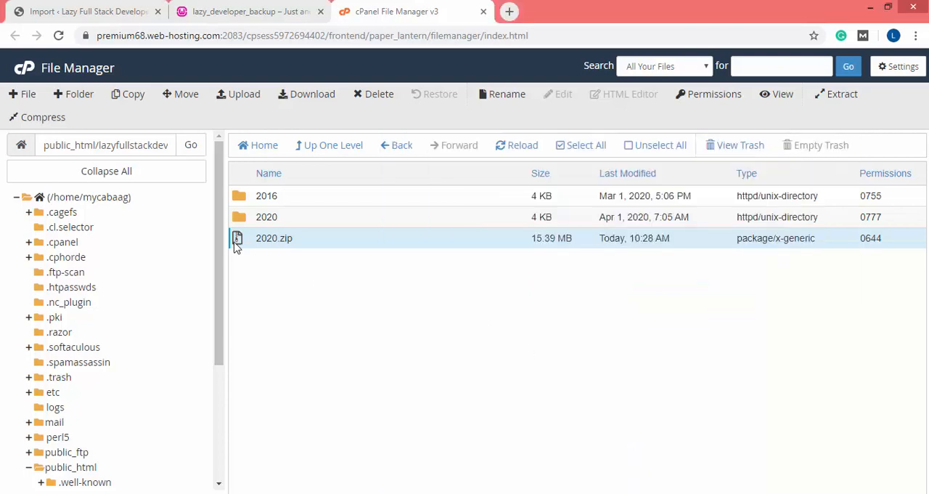
{"action": "left_click", "coordinate": [229, 247]}
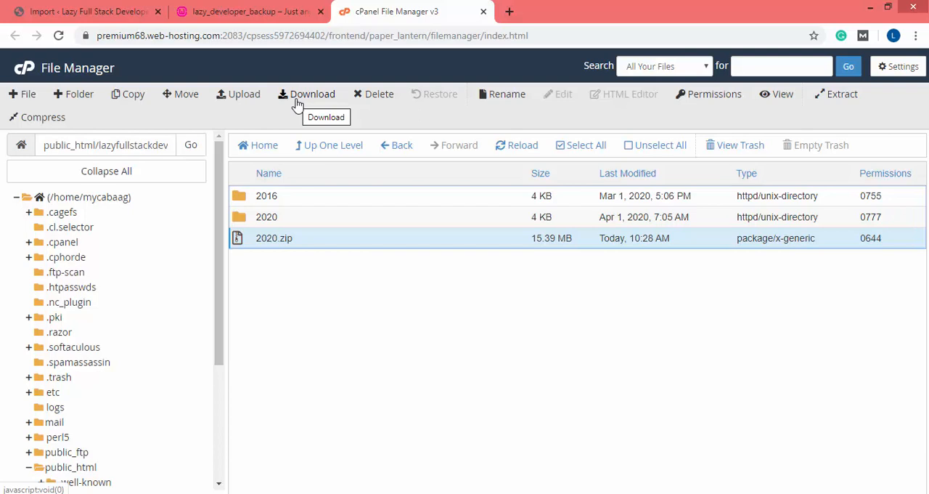
{"action": "left_click", "coordinate": [297, 103]}
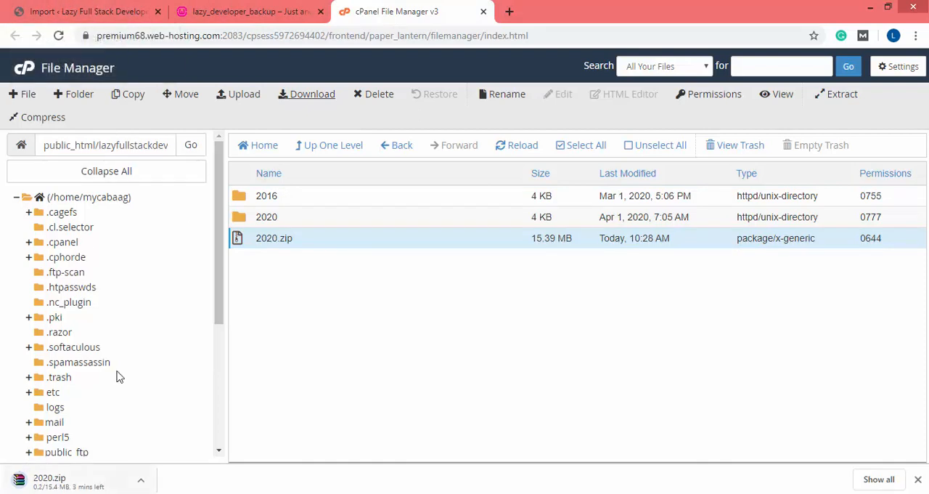
Go up to the wp-content folder and download plugins.zip
{"action": "left_click", "coordinate": [325, 148]}
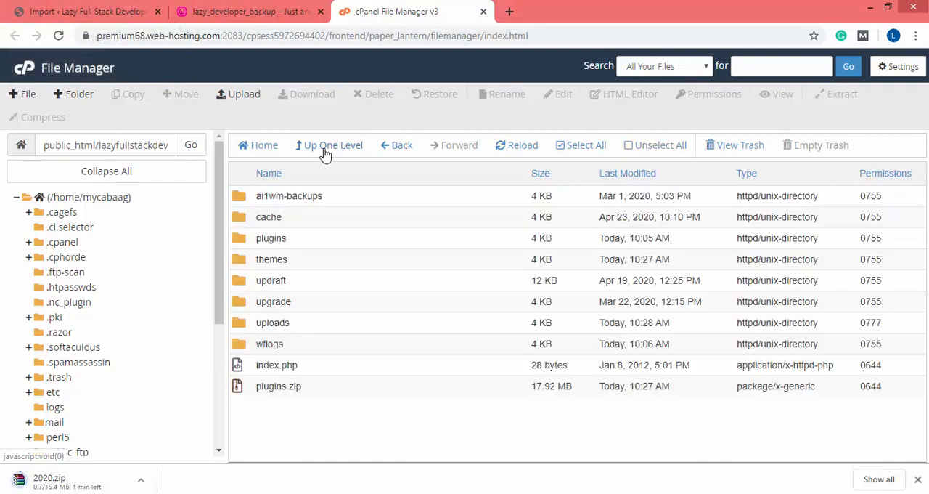
{"action": "left_click", "coordinate": [280, 392]}
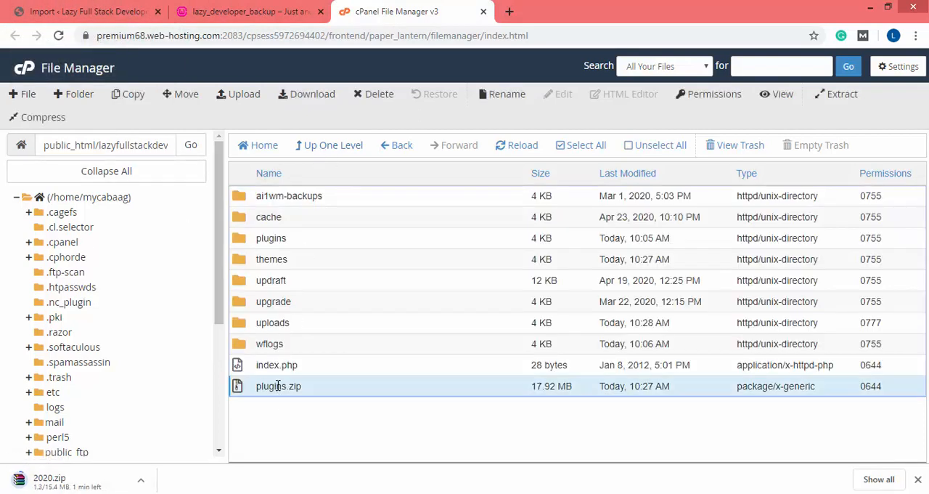
{"action": "left_click", "coordinate": [303, 105]}
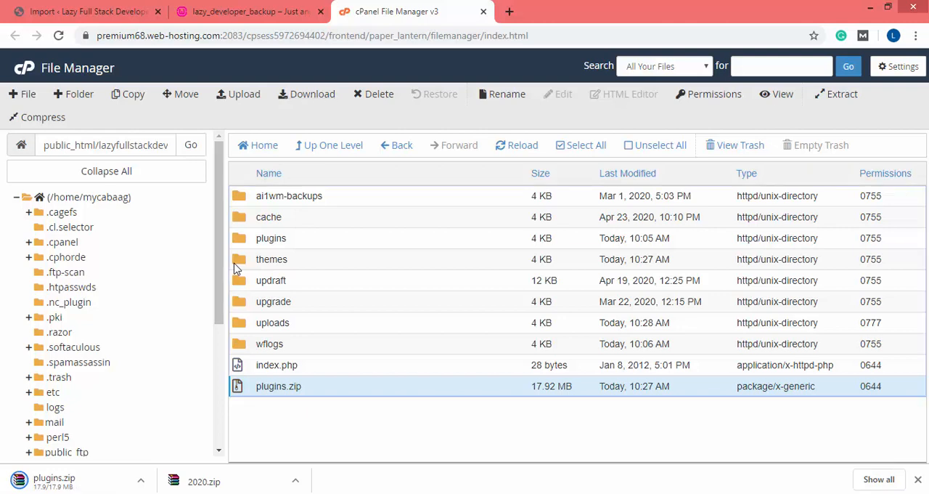
Download read-more.zip from the themes folder inside wp-content
{"action": "double_click", "coordinate": [235, 268]}
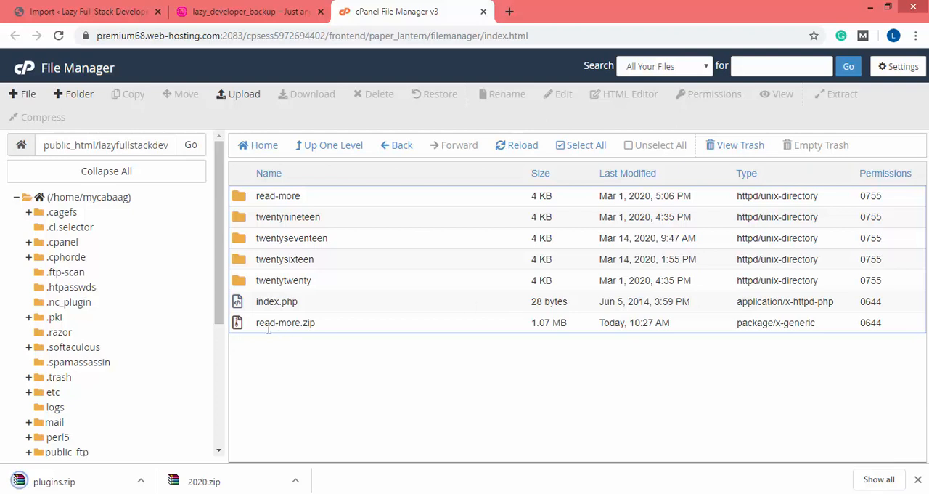
{"action": "left_click", "coordinate": [240, 330]}
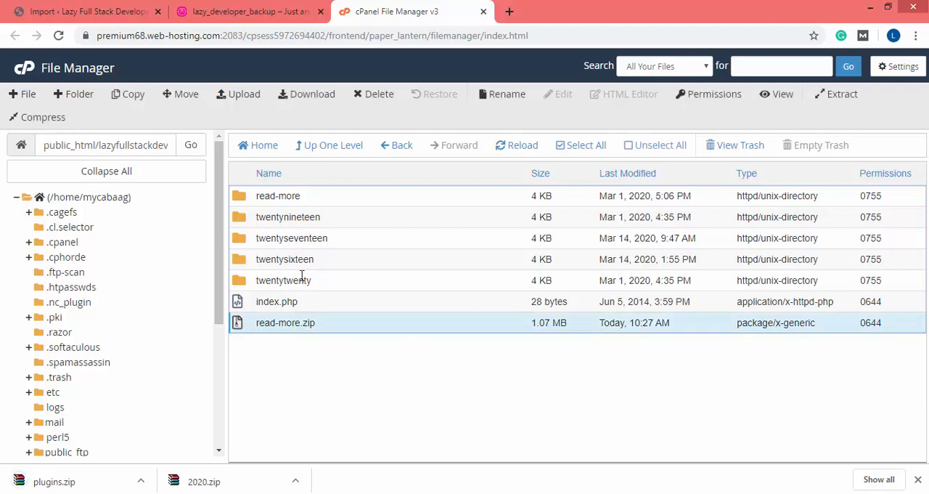
{"action": "left_click", "coordinate": [301, 97]}
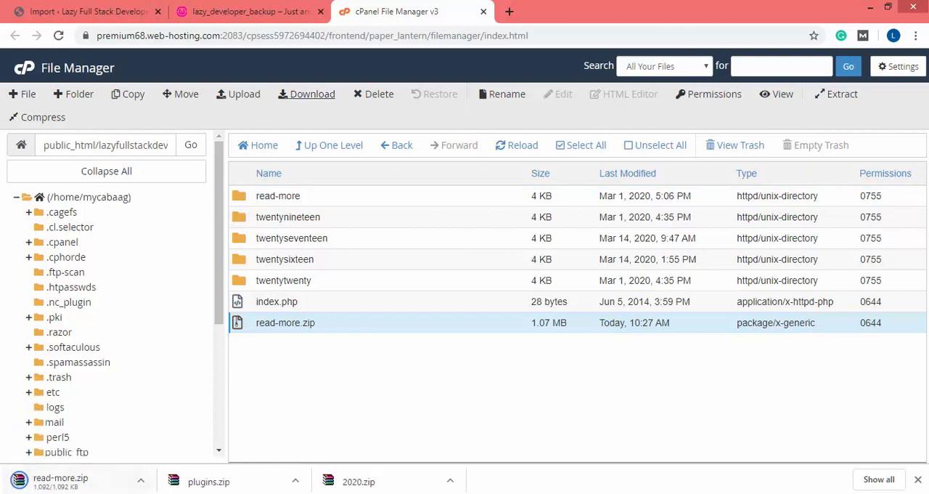
Copy the downloaded plugins.zip into the wp-content folder of the local lazy_developer_backup install
{"action": "left_click", "coordinate": [89, 493]}
{"action": "left_click_drag", "start_coordinate": [644, 130], "coordinate": [688, 13]}
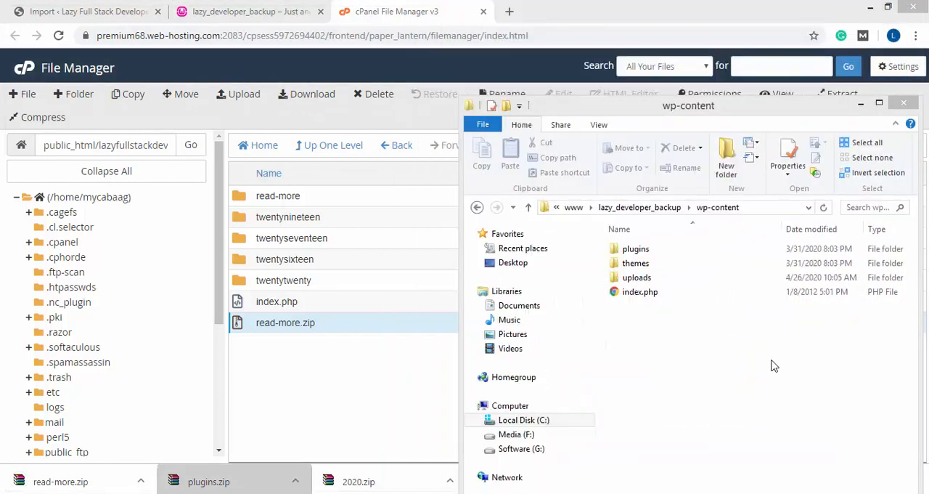
{"action": "left_click_drag", "start_coordinate": [190, 485], "coordinate": [743, 373]}
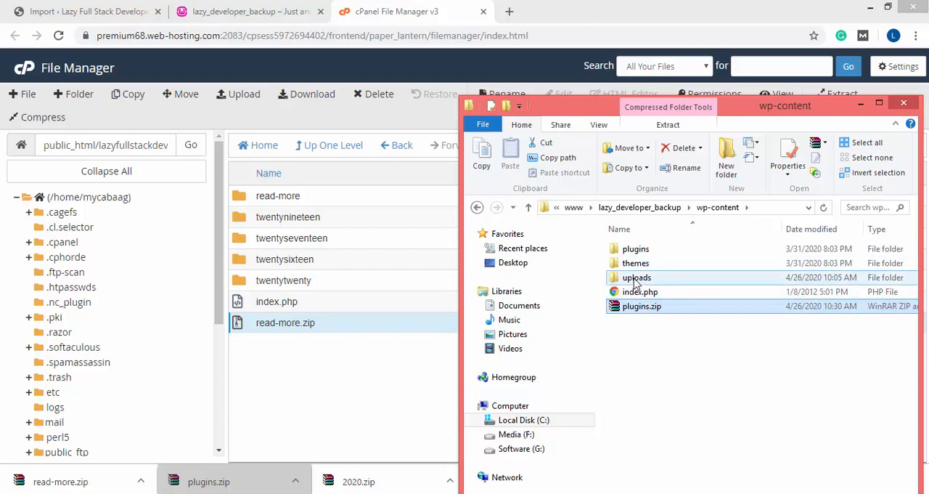
Copy the downloaded 2020.zip into the local uploads folder and read-more.zip into the local themes folder
{"action": "double_click", "coordinate": [635, 280]}
{"action": "left_click_drag", "start_coordinate": [355, 482], "coordinate": [738, 263]}
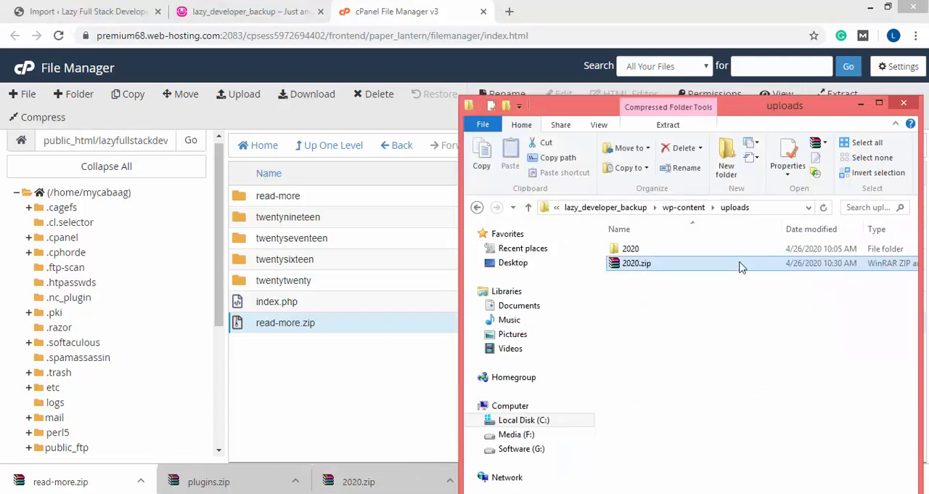
{"action": "left_click", "coordinate": [684, 208]}
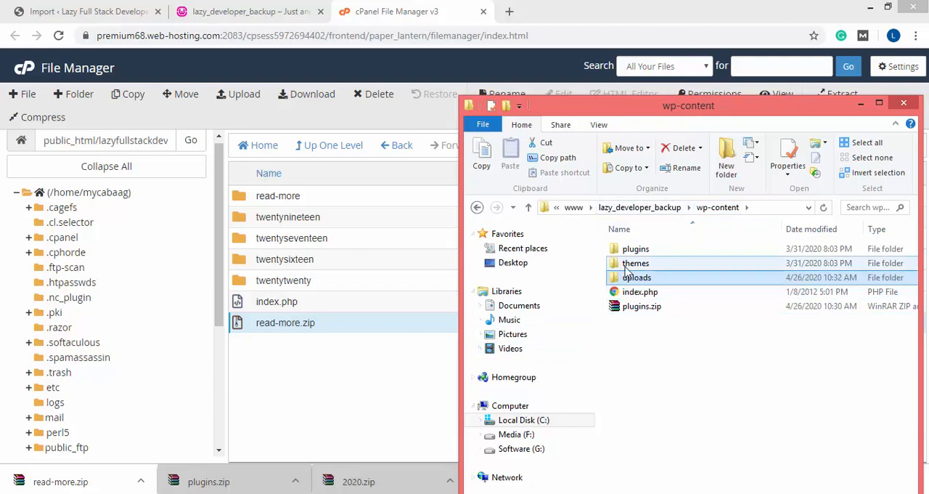
{"action": "double_click", "coordinate": [628, 263]}
{"action": "left_click_drag", "start_coordinate": [42, 481], "coordinate": [720, 376]}
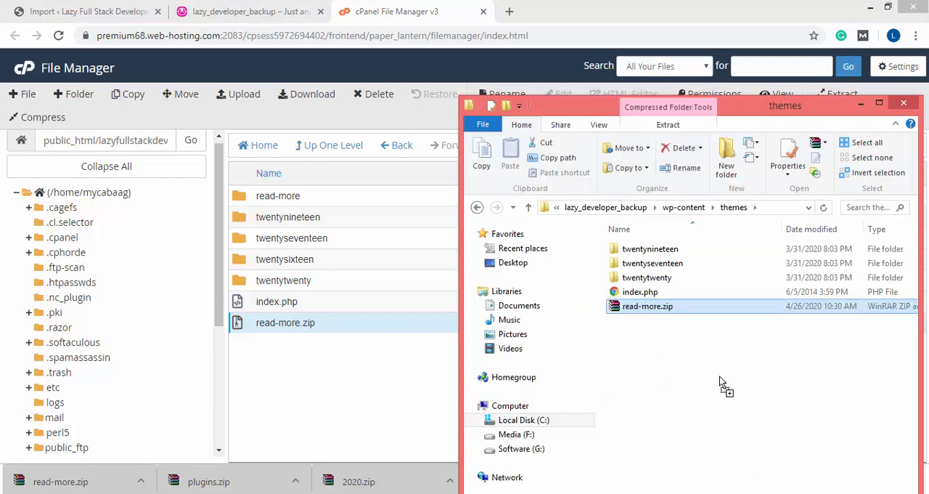
Extract read-more.zip directly inside the local themes folder and delete the archive
{"action": "right_click", "coordinate": [641, 308]}
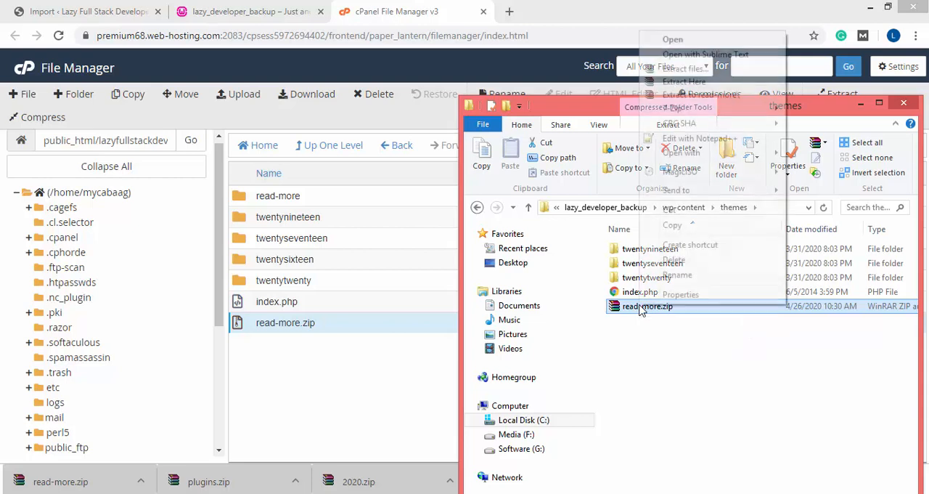
{"action": "left_click", "coordinate": [696, 82]}
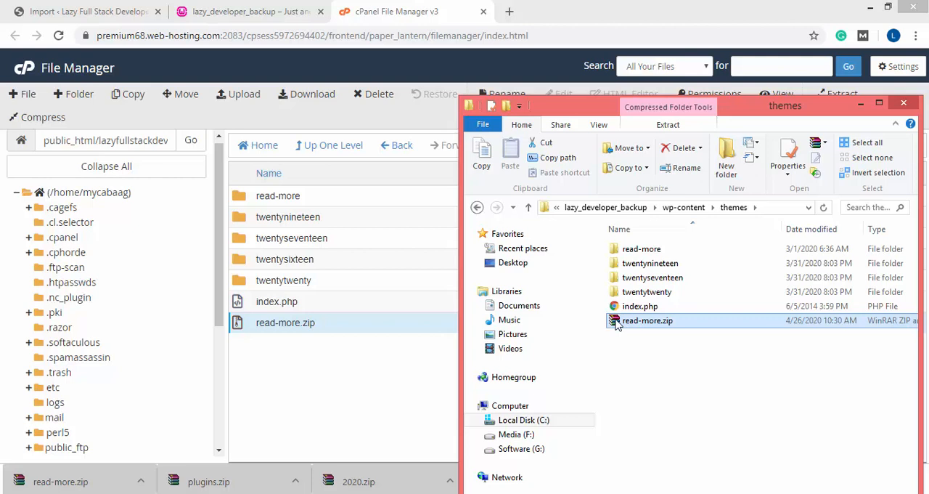
{"action": "key", "text": "Delete"}
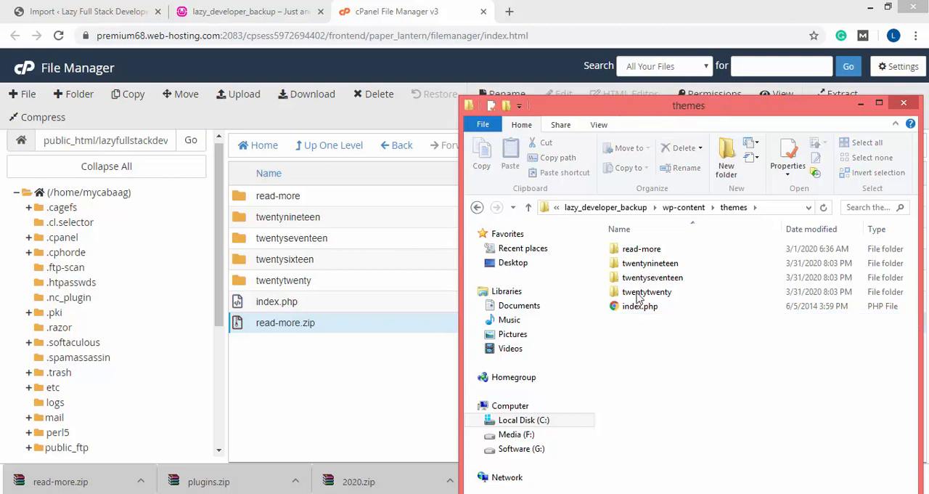
Extract plugins.zip directly inside the local wp-content folder, replacing all existing files, and delete the archive
{"action": "left_click", "coordinate": [686, 209]}
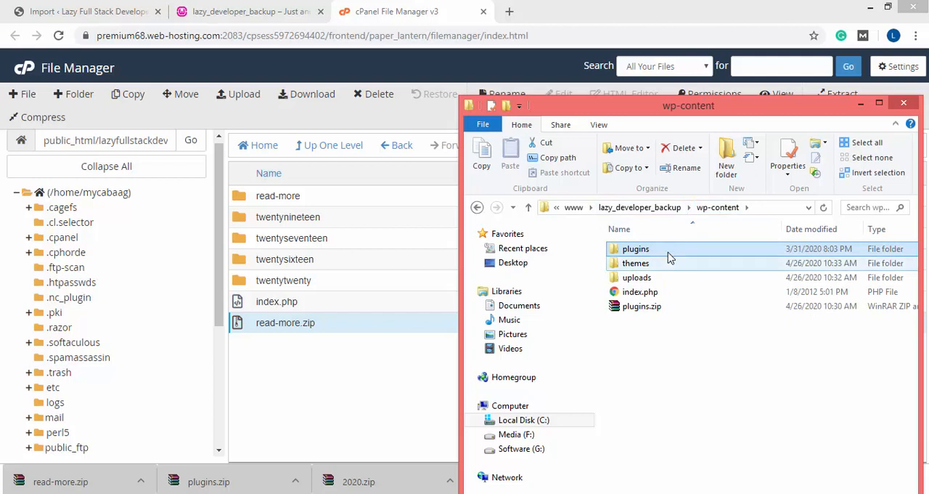
{"action": "left_click", "coordinate": [646, 308]}
{"action": "right_click", "coordinate": [646, 319]}
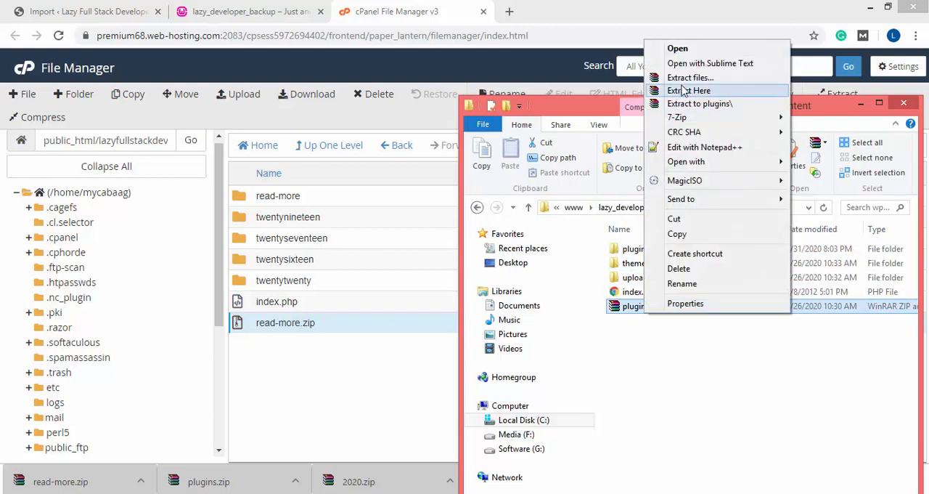
{"action": "left_click", "coordinate": [685, 90]}
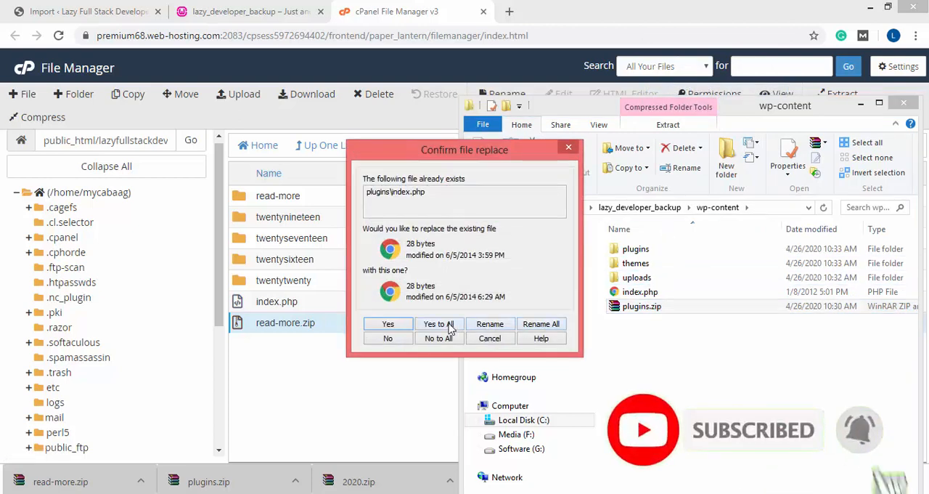
{"action": "left_click", "coordinate": [439, 324]}
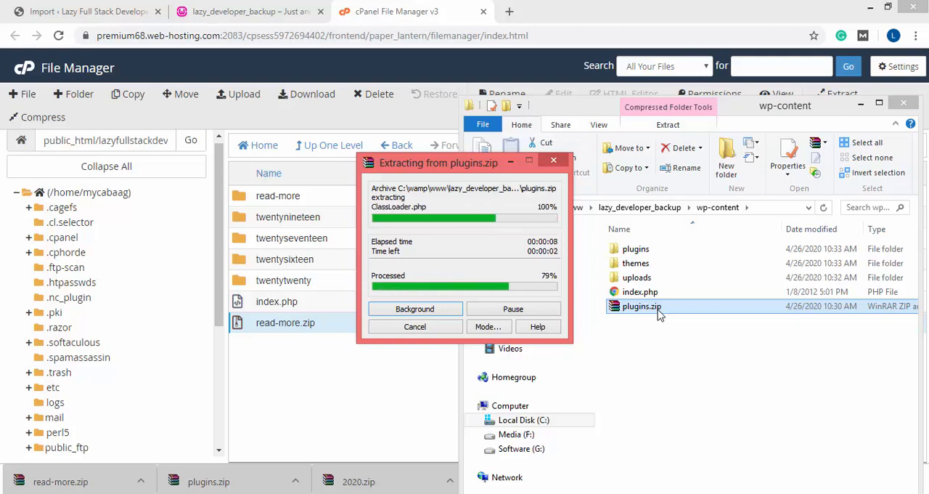
{"action": "left_click", "coordinate": [639, 283]}
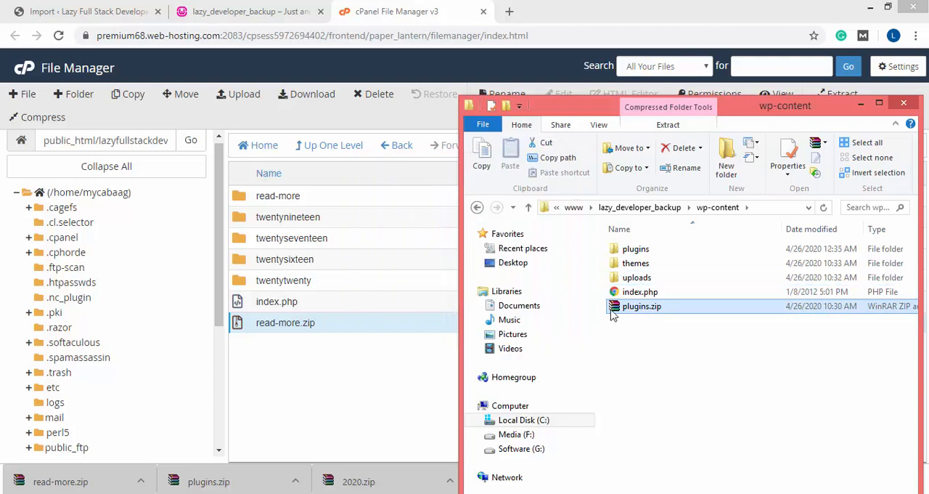
Extract 2020.zip inside the local uploads folder, delete the archive, and go back up to the lazy_developer_backup folder
{"action": "double_click", "coordinate": [632, 279]}
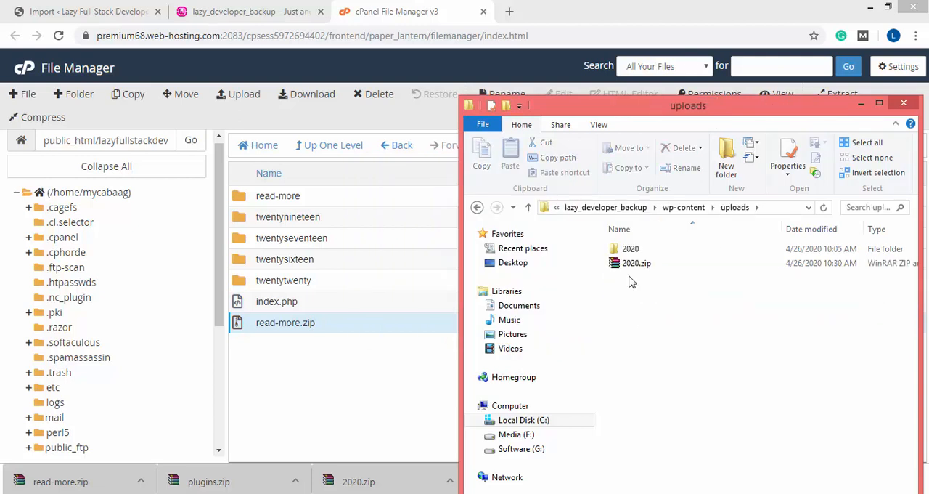
{"action": "right_click", "coordinate": [630, 267]}
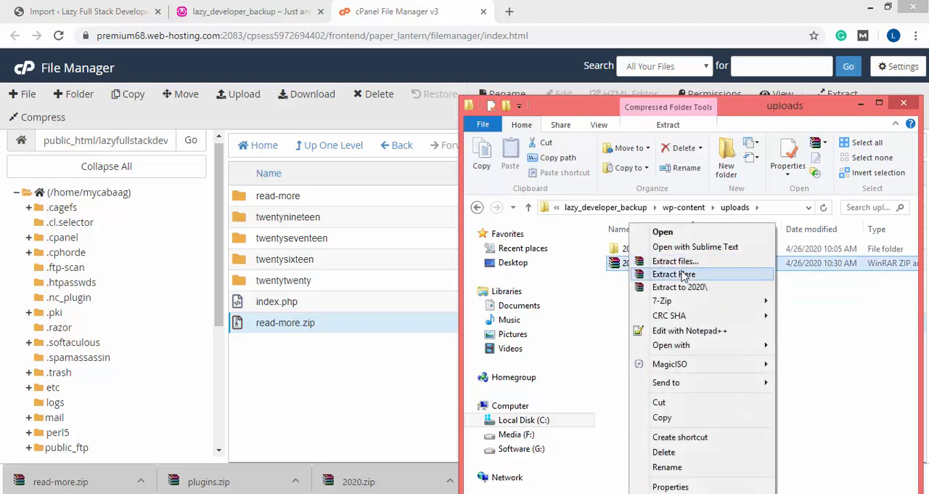
{"action": "left_click", "coordinate": [681, 274]}
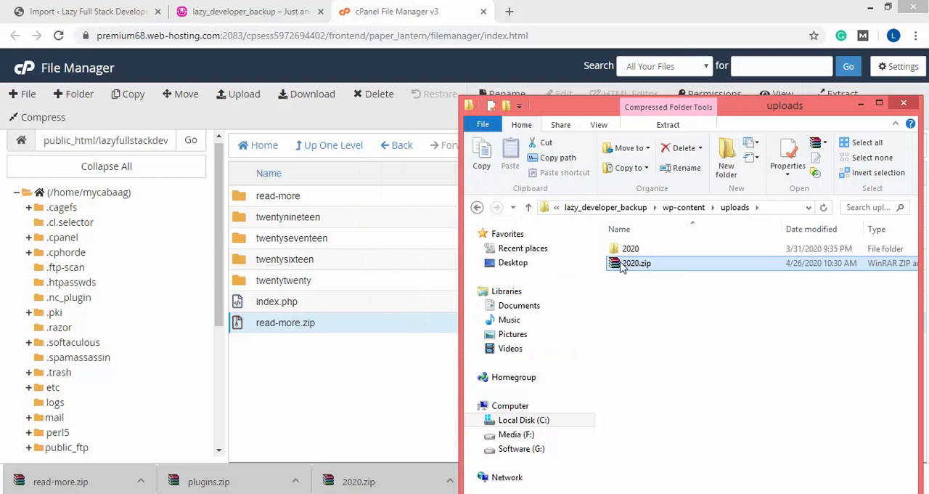
{"action": "key", "text": "Delete"}
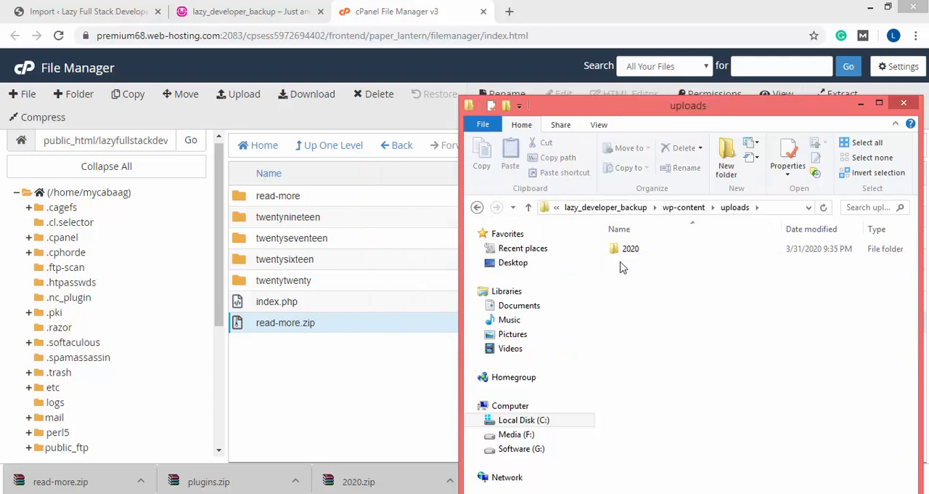
{"action": "left_click", "coordinate": [682, 207]}
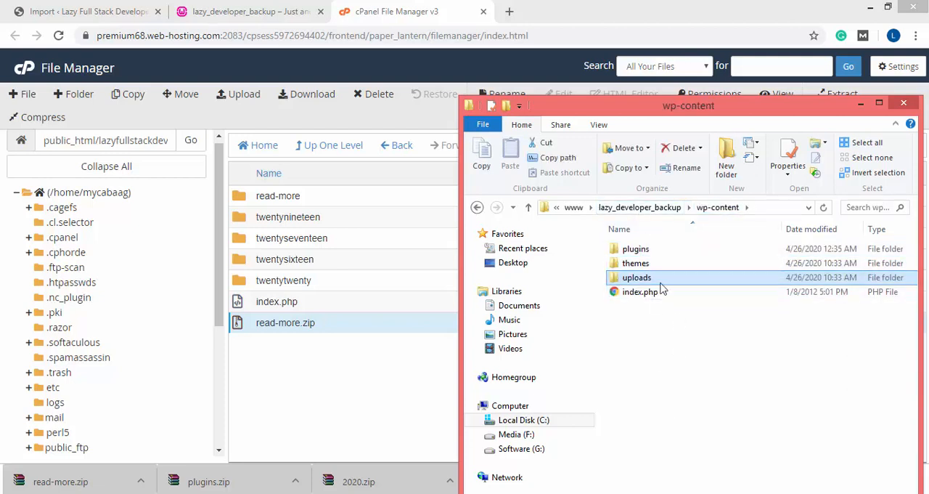
{"action": "left_click", "coordinate": [639, 208]}
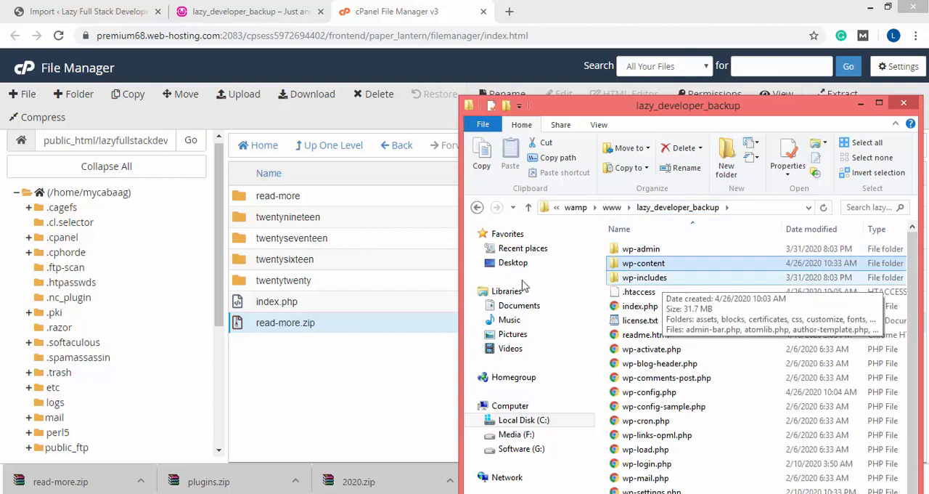
Switch to the local lazy_developer_backup homepage in the browser and reload it to check the site
{"action": "left_click", "coordinate": [125, 6]}
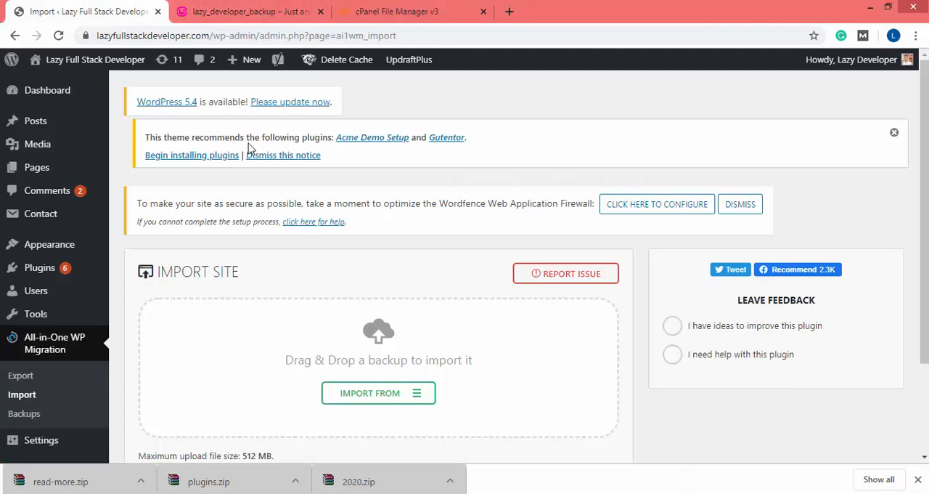
{"action": "left_click", "coordinate": [247, 11]}
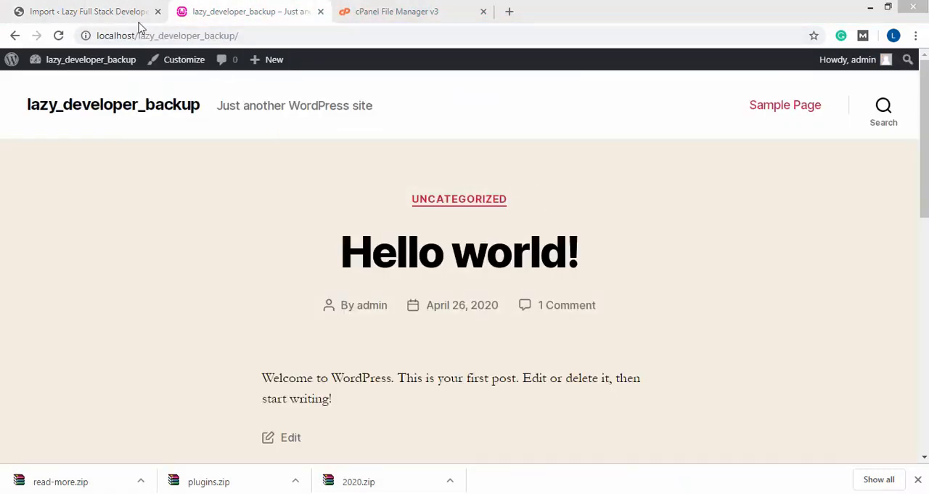
{"action": "left_click", "coordinate": [58, 35]}
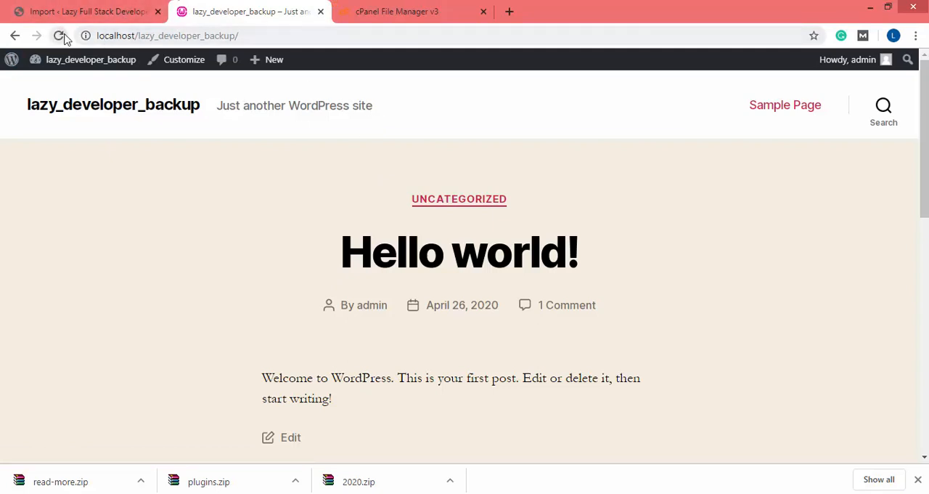
{"action": "left_click", "coordinate": [60, 35]}
Search the plugin directory for "wp migration db" in the live Lazy Full Stack Developer site's admin
{"action": "left_click", "coordinate": [67, 7]}
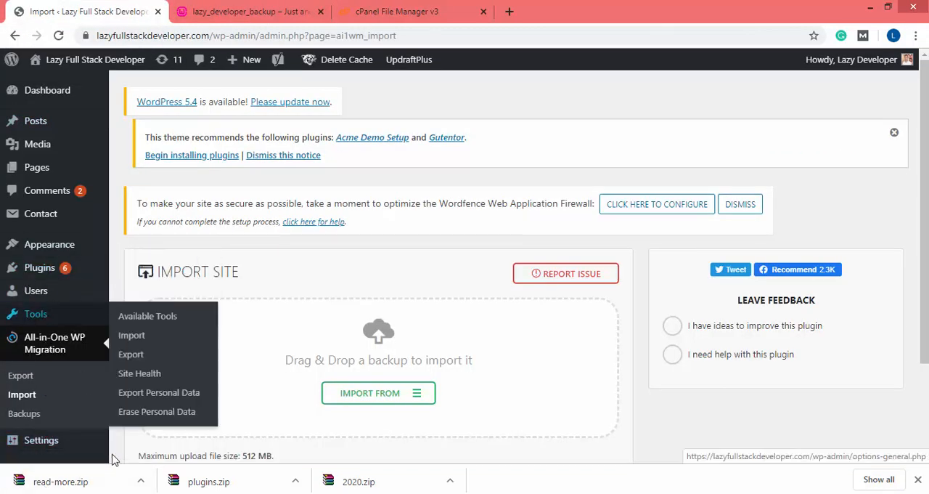
{"action": "mouse_move", "coordinate": [57, 284]}
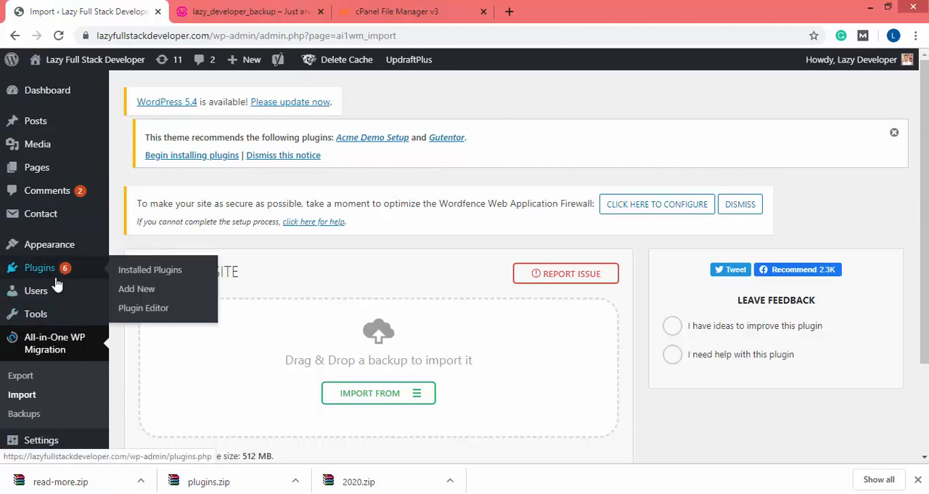
{"action": "left_click", "coordinate": [142, 291]}
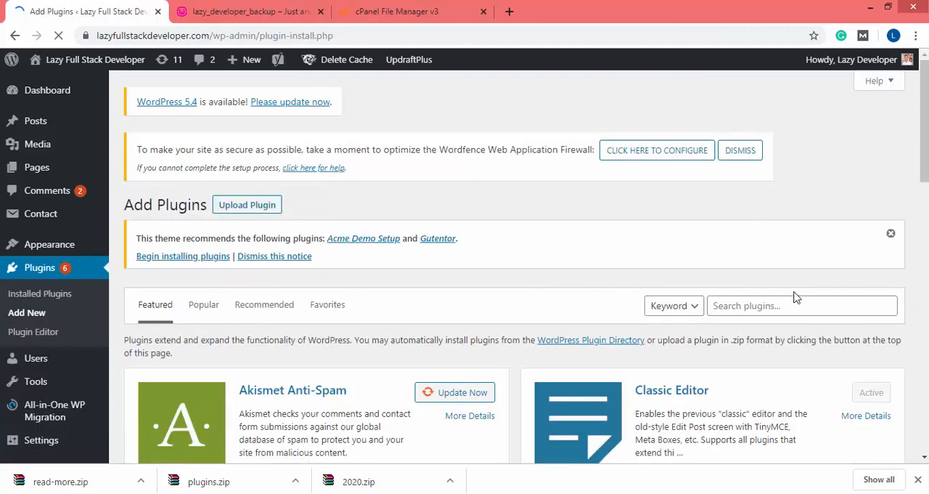
{"action": "left_click", "coordinate": [762, 302]}
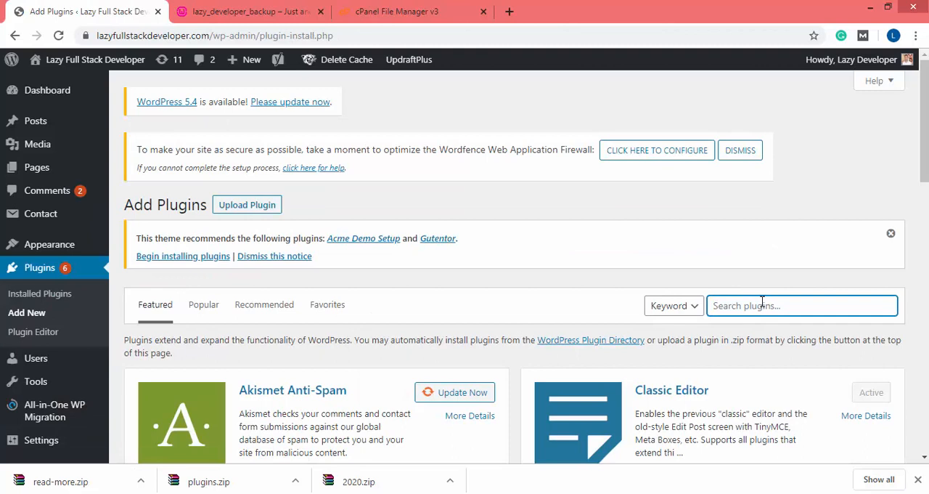
{"action": "type", "text": "wp migration db"}
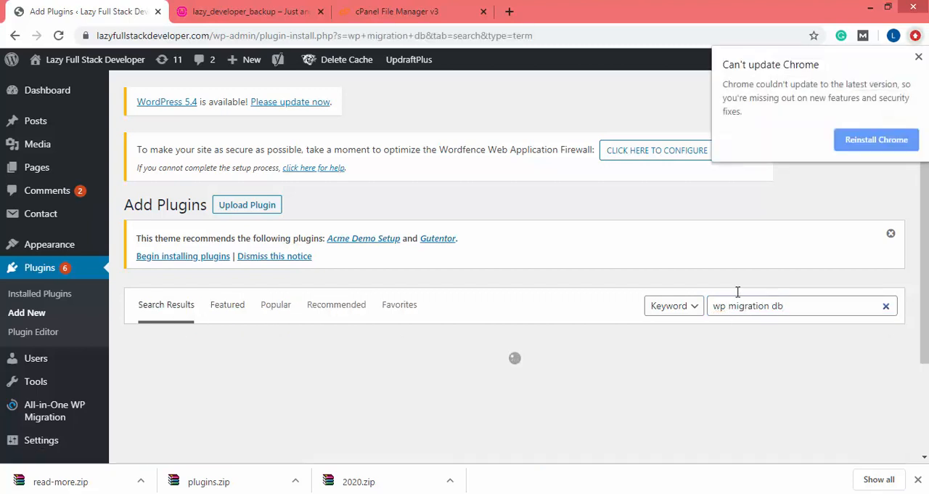
{"action": "left_click", "coordinate": [918, 58]}
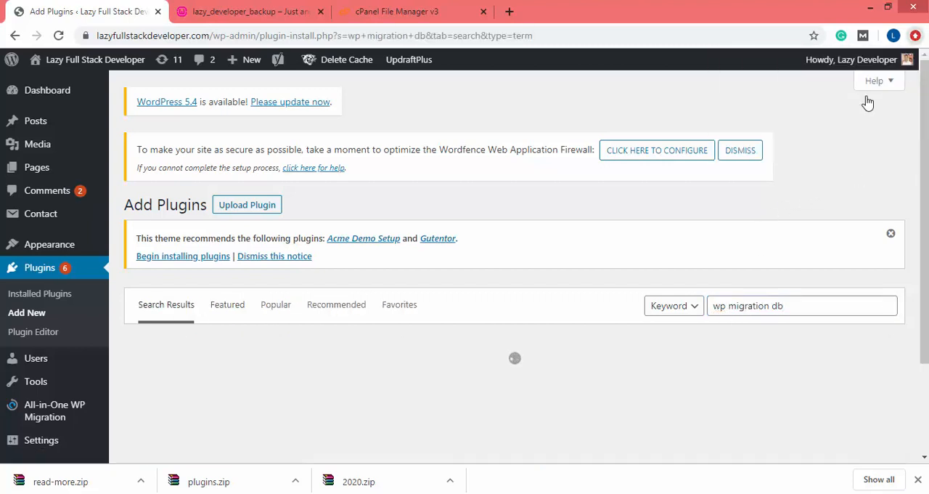
Install and activate the WP Migrate DB plugin by Delicious Brains on the live site
{"action": "scroll", "coordinate": [477, 307], "scroll_direction": "down", "scroll_amount": 2}
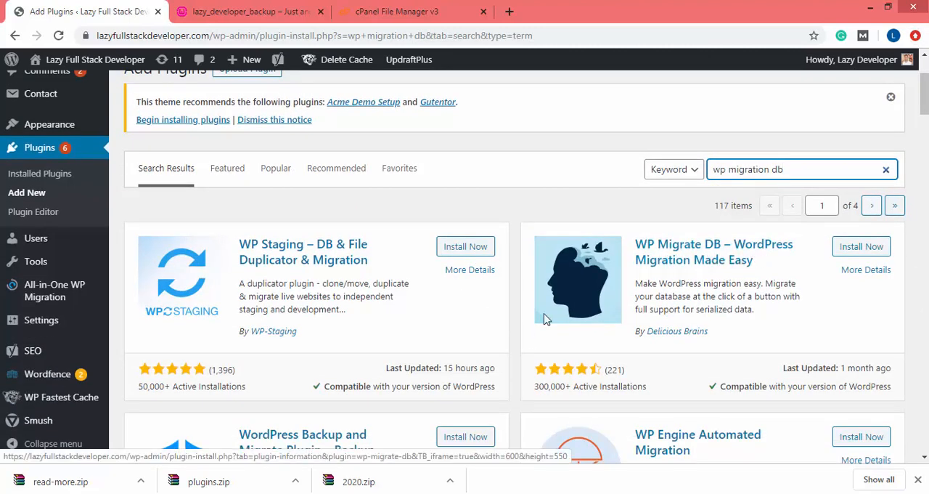
{"action": "left_click", "coordinate": [862, 247]}
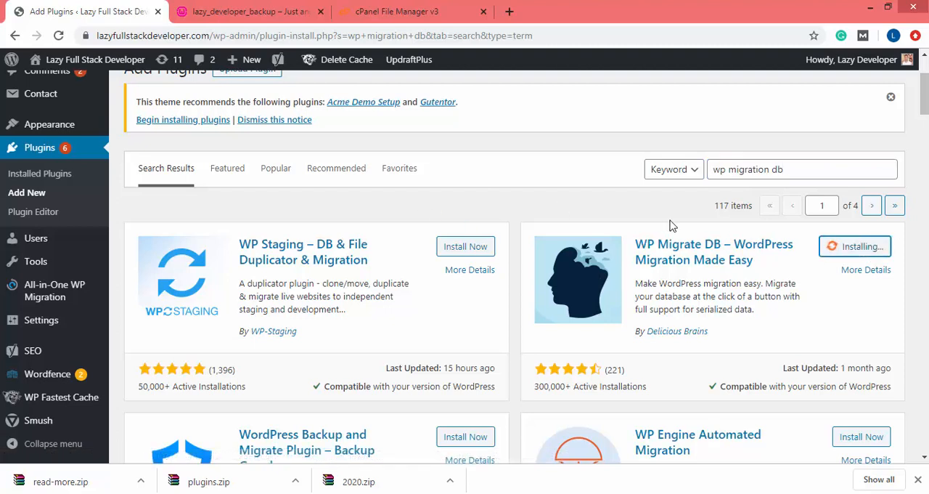
{"action": "left_click", "coordinate": [858, 247]}
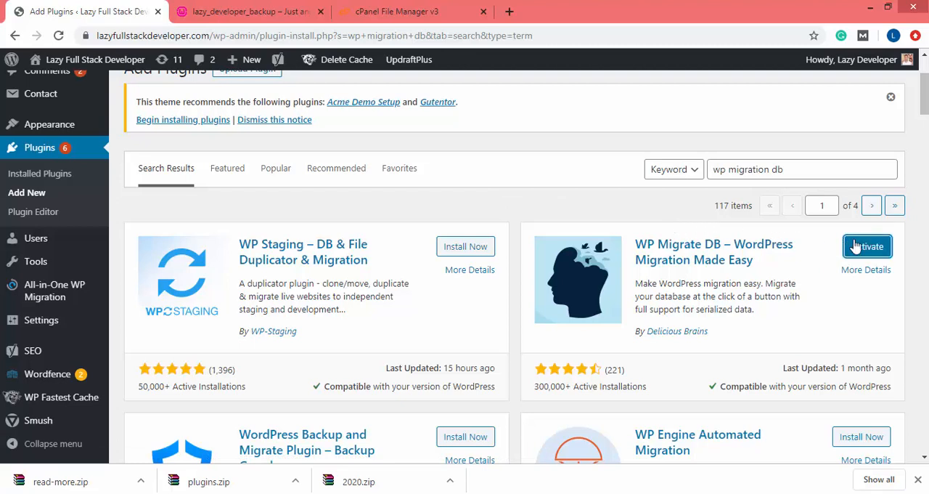
In the local lazy_developer_backup admin, search the plugin directory for "wp migration db" and install WP Migrate DB
{"action": "left_click", "coordinate": [251, 11]}
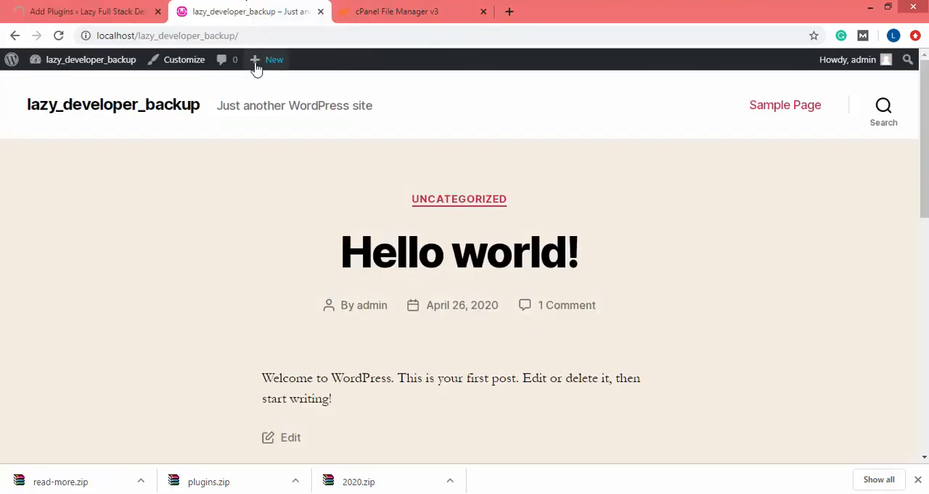
{"action": "mouse_move", "coordinate": [91, 68]}
{"action": "left_click", "coordinate": [62, 87]}
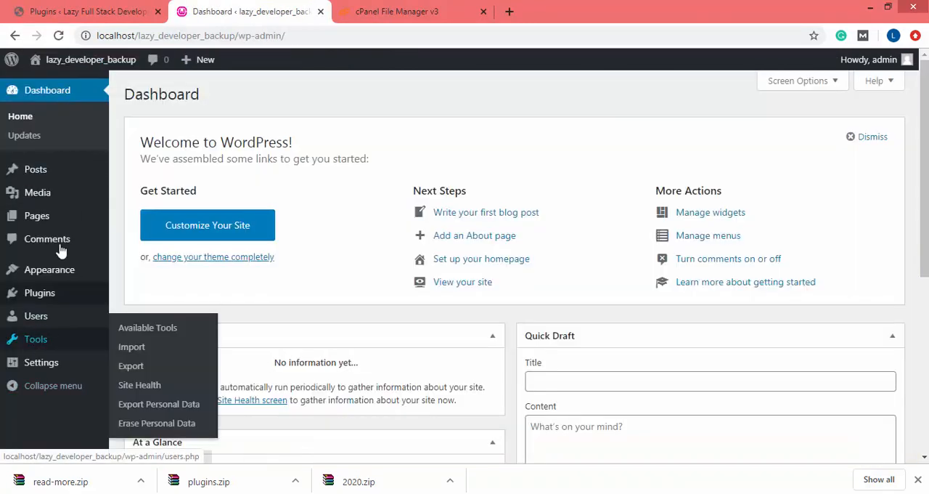
{"action": "mouse_move", "coordinate": [43, 299]}
{"action": "left_click", "coordinate": [151, 315]}
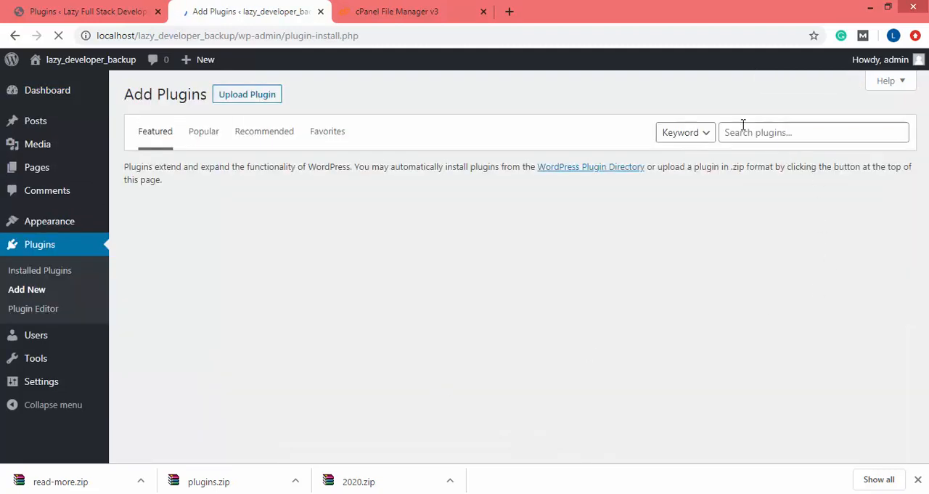
{"action": "left_click", "coordinate": [744, 127]}
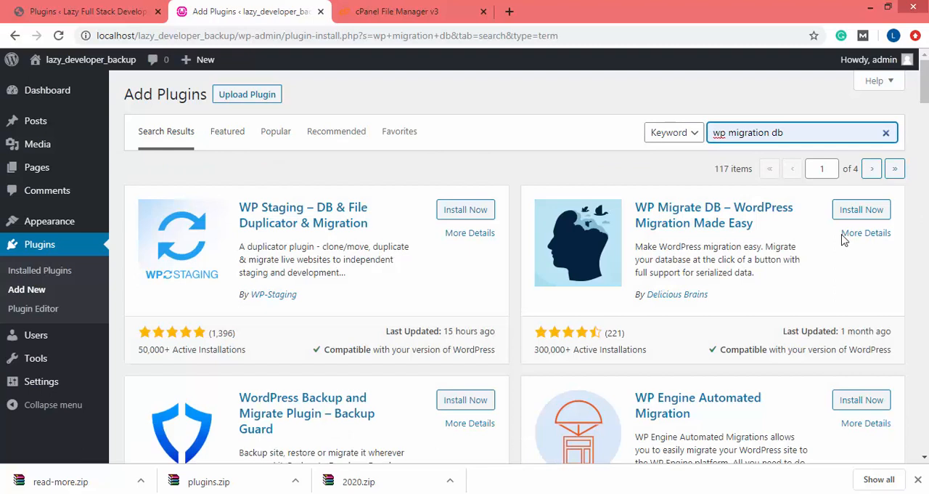
{"action": "left_click", "coordinate": [875, 209]}
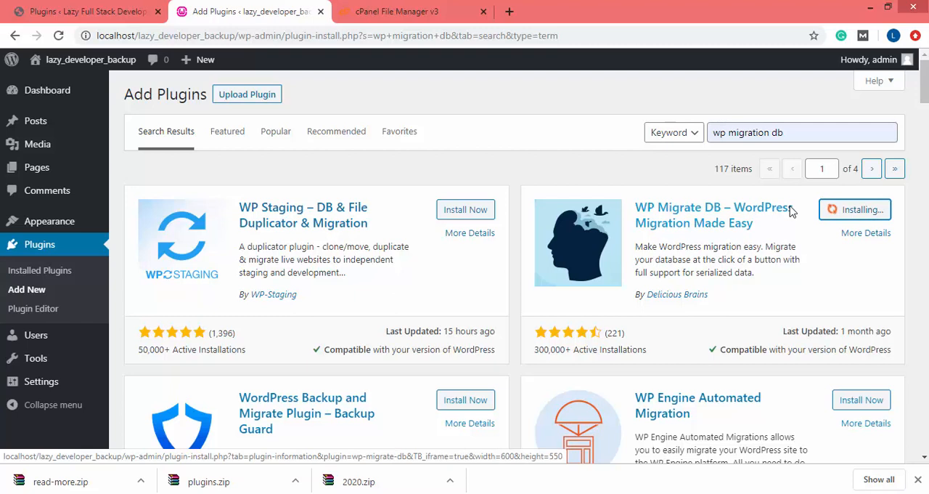
Return to the live site's admin and open its Migrate DB tool
{"action": "left_click", "coordinate": [88, 11]}
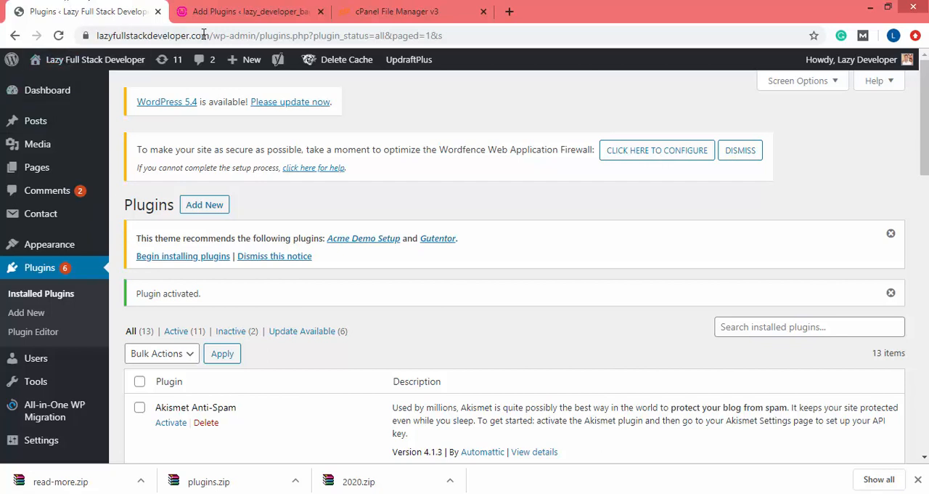
{"action": "mouse_move", "coordinate": [57, 406]}
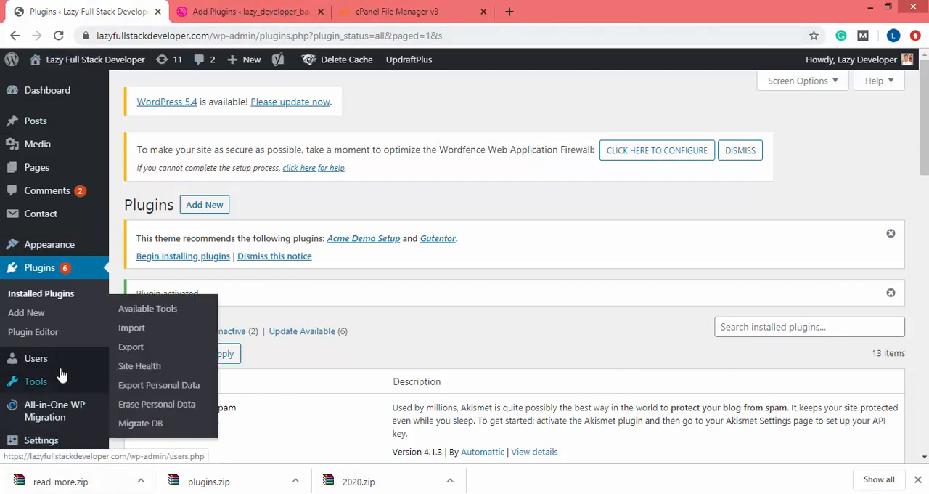
{"action": "scroll", "coordinate": [37, 428], "scroll_direction": "down", "scroll_amount": 3}
{"action": "scroll", "coordinate": [41, 425], "scroll_direction": "down", "scroll_amount": 2}
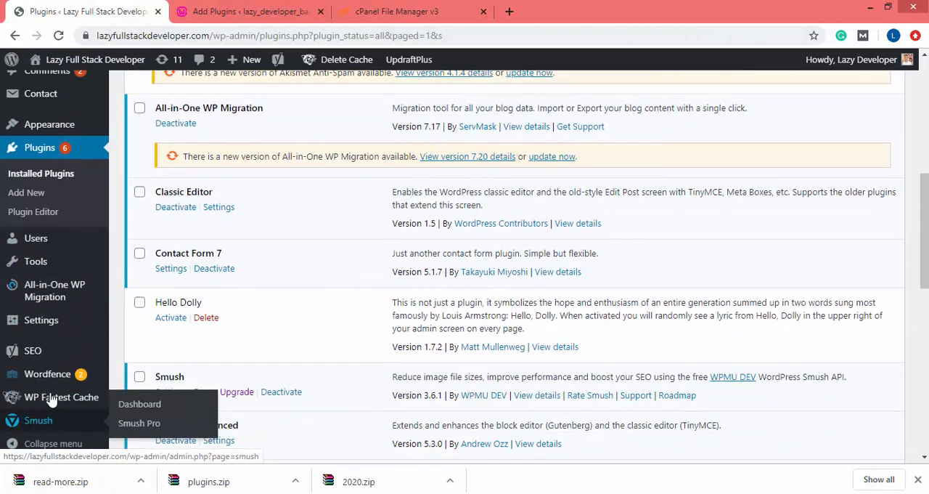
{"action": "mouse_move", "coordinate": [58, 322]}
{"action": "scroll", "coordinate": [24, 295], "scroll_direction": "down", "scroll_amount": 1}
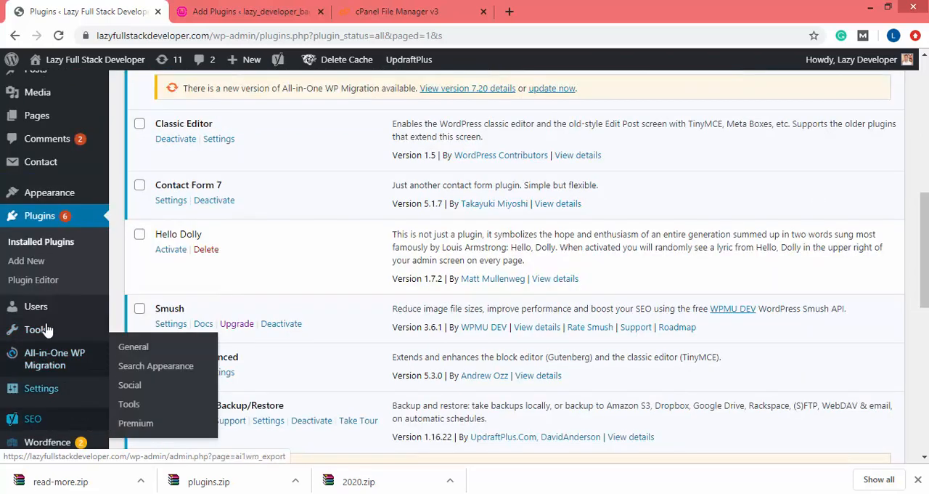
{"action": "mouse_move", "coordinate": [112, 325]}
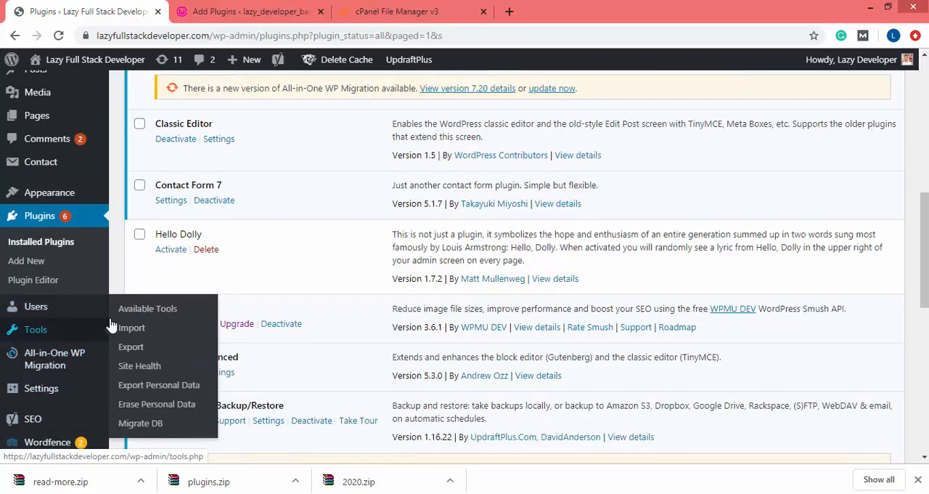
{"action": "left_click", "coordinate": [141, 423]}
Activate WP Migrate DB on the local lazy_developer_backup site and open its Migrate DB tool
{"action": "left_click", "coordinate": [267, 9]}
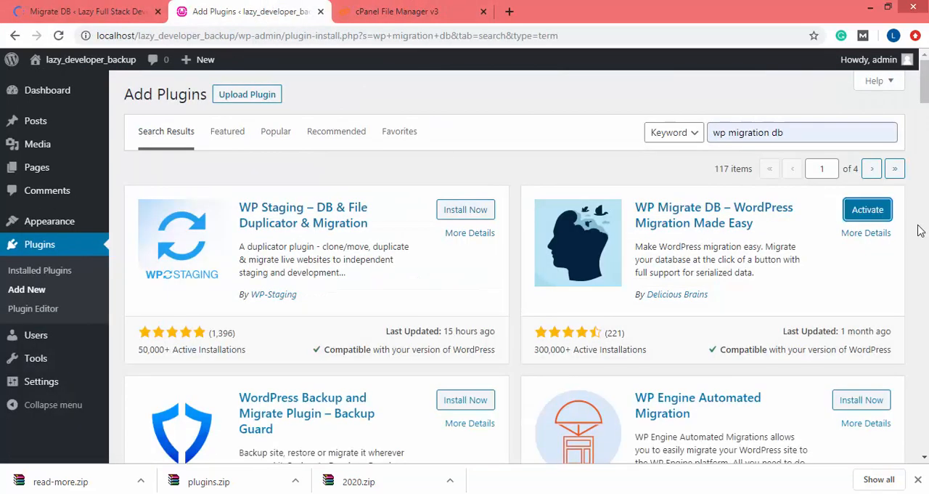
{"action": "left_click", "coordinate": [883, 215]}
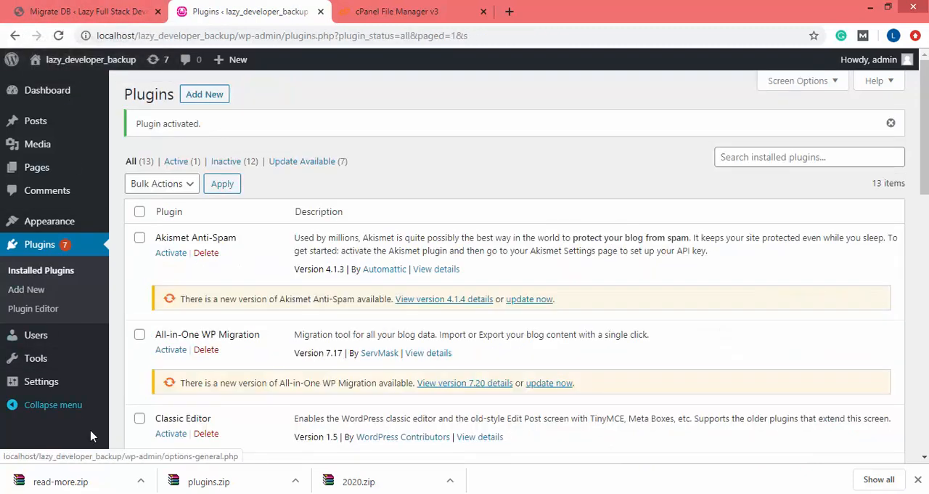
{"action": "mouse_move", "coordinate": [11, 363]}
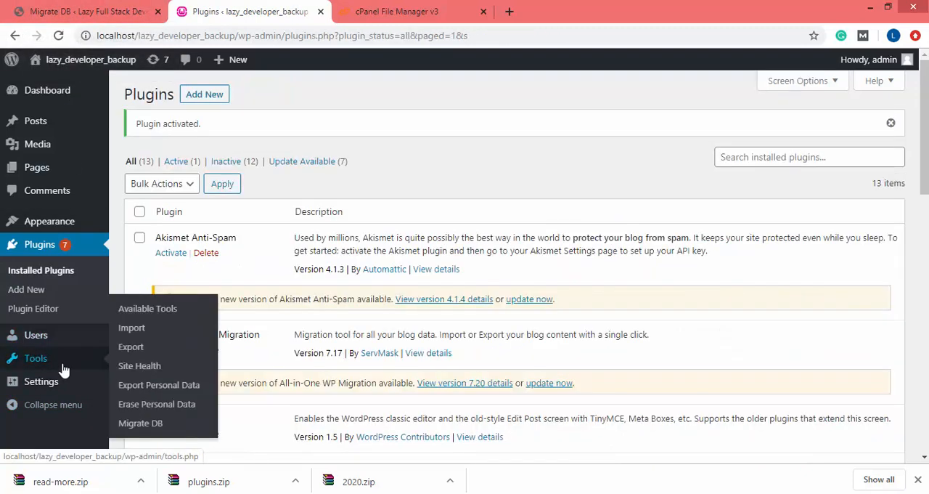
{"action": "left_click", "coordinate": [140, 424]}
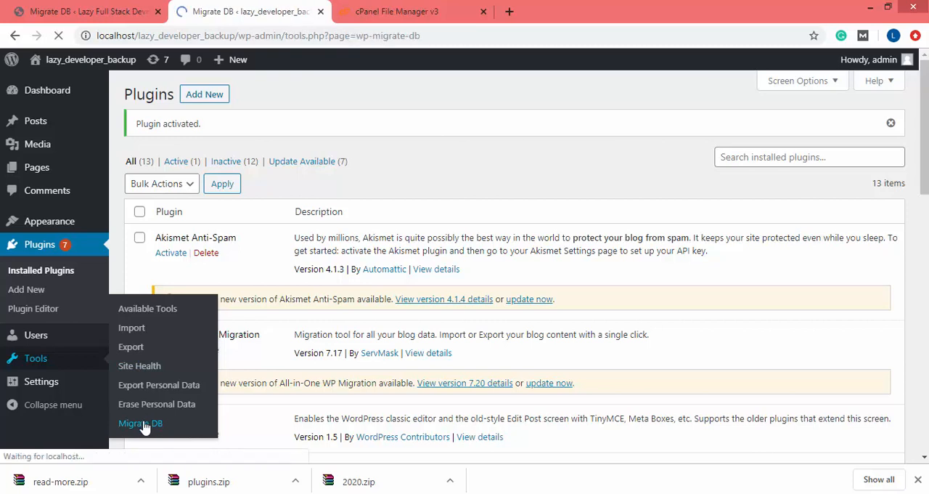
{"action": "scroll", "coordinate": [347, 136], "scroll_direction": "down", "scroll_amount": 1}
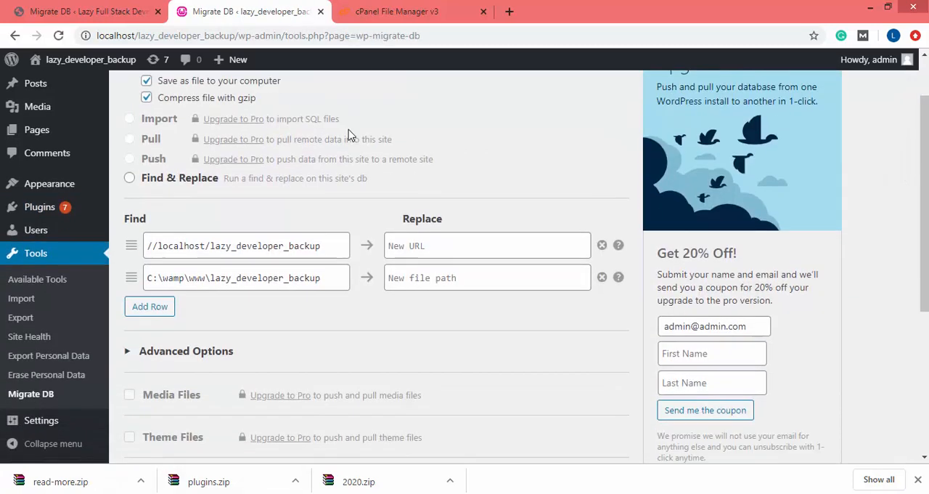
{"action": "scroll", "coordinate": [348, 136], "scroll_direction": "up", "scroll_amount": 1}
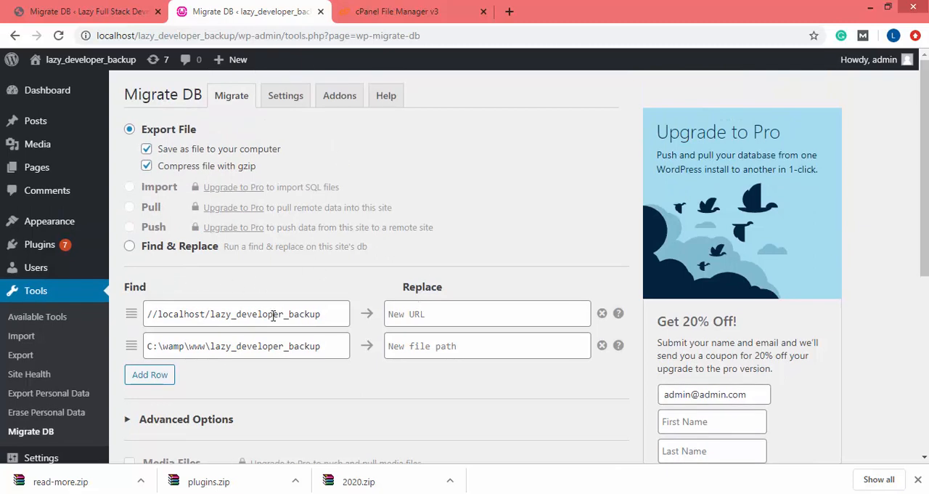
Compare the site URL and file path in the Find fields of the live and local Migrate DB tools
{"action": "left_click", "coordinate": [84, 7]}
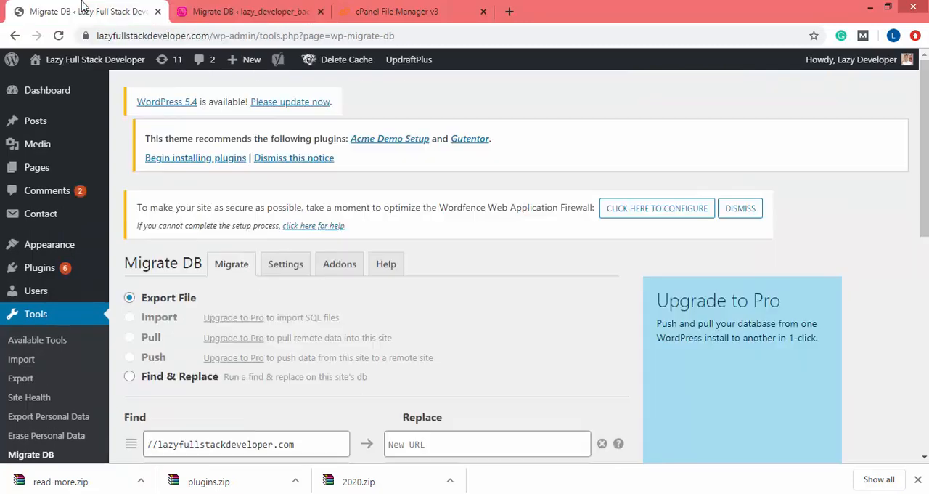
{"action": "scroll", "coordinate": [336, 348], "scroll_direction": "down", "scroll_amount": 3}
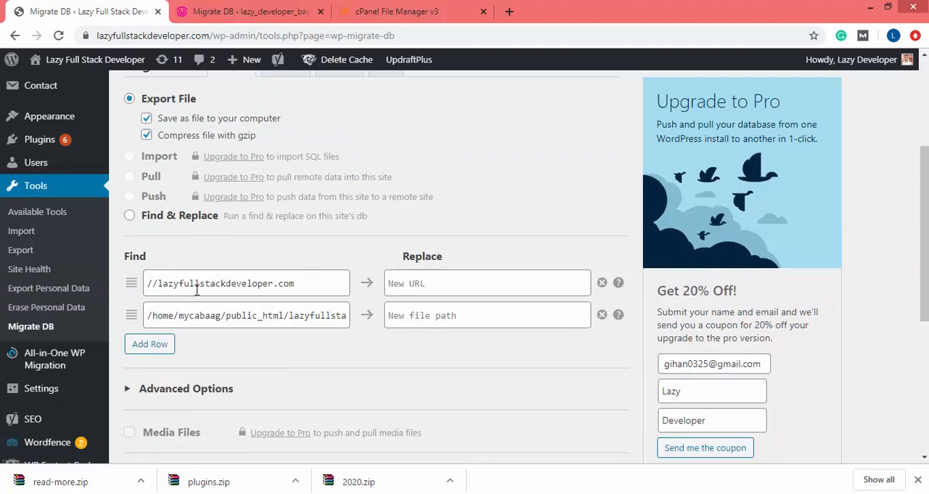
{"action": "left_click", "coordinate": [222, 9]}
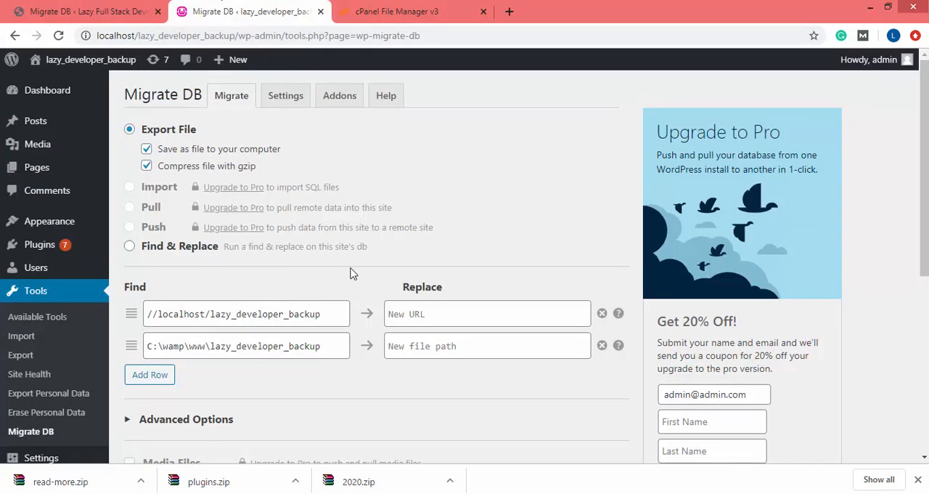
{"action": "left_click_drag", "start_coordinate": [332, 315], "coordinate": [113, 322]}
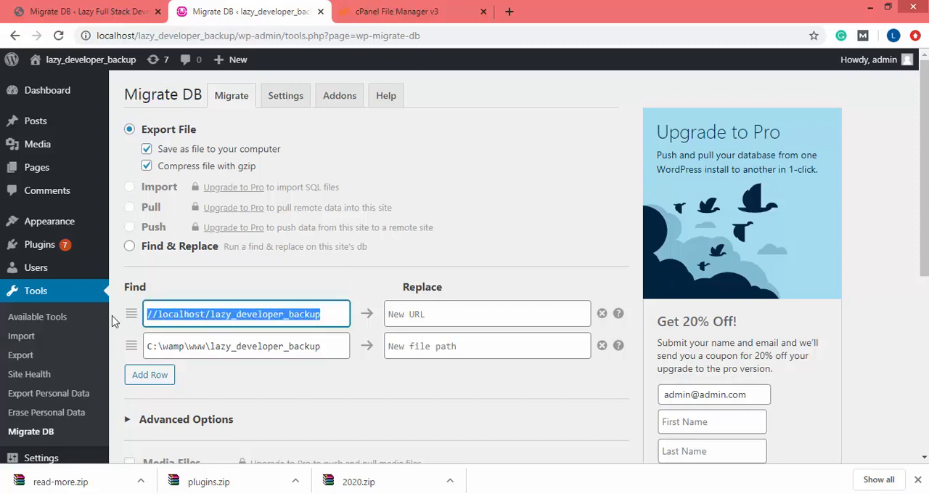
{"action": "left_click", "coordinate": [98, 9]}
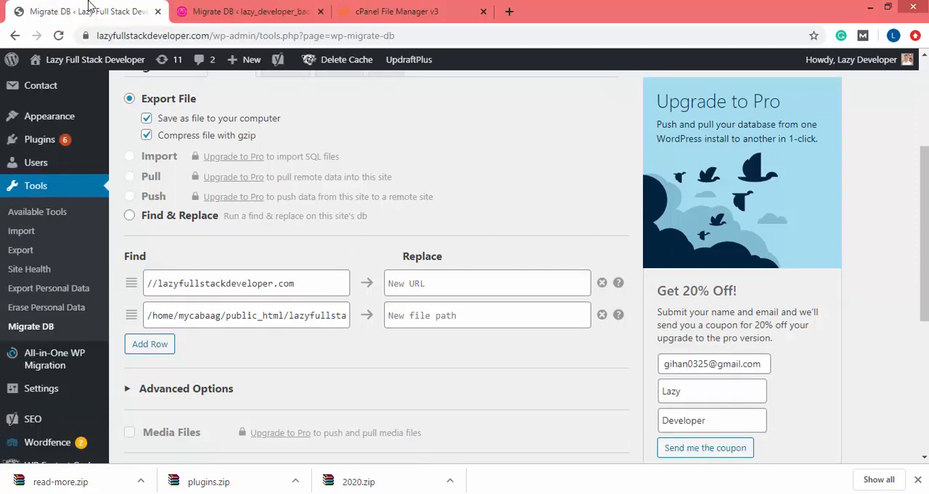
{"action": "double_click", "coordinate": [214, 283]}
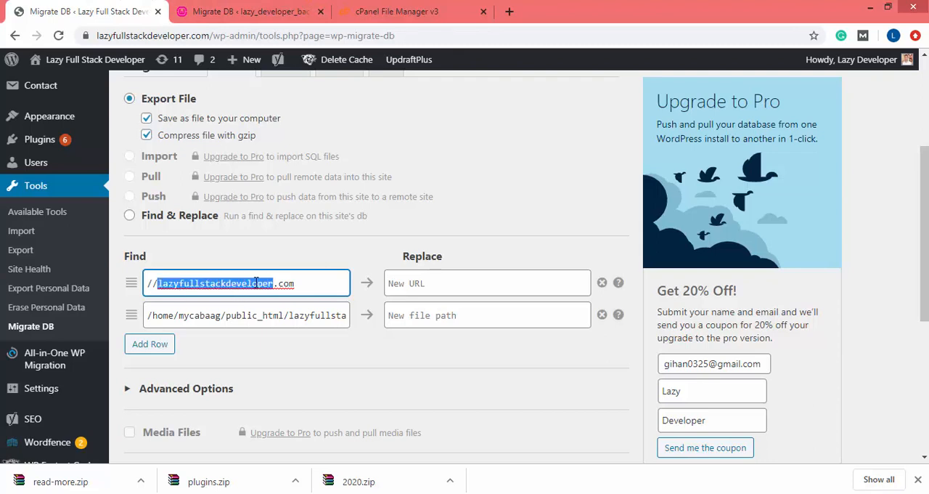
{"action": "left_click", "coordinate": [247, 11]}
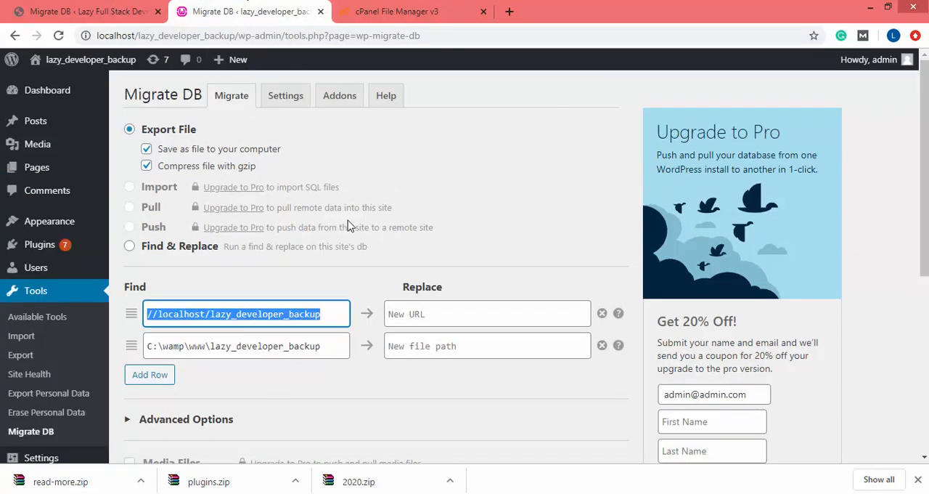
{"action": "left_click", "coordinate": [98, 9]}
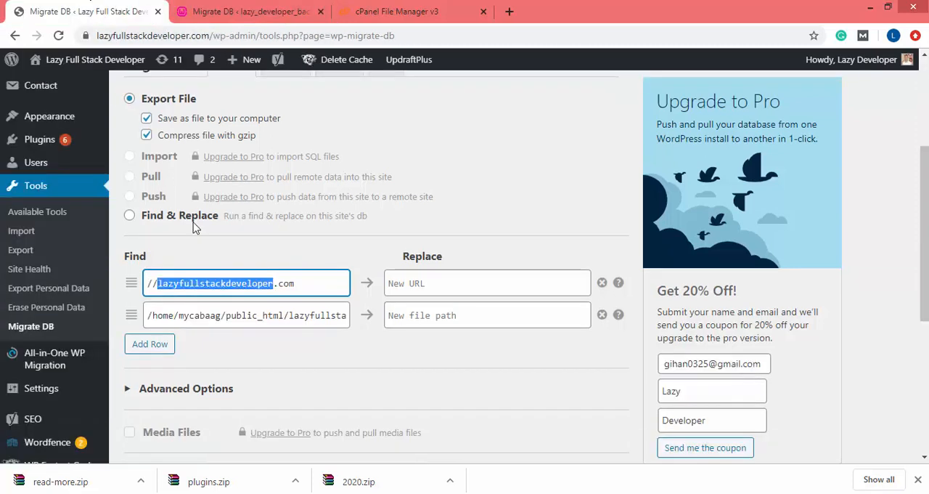
{"action": "left_click_drag", "start_coordinate": [153, 326], "coordinate": [501, 320]}
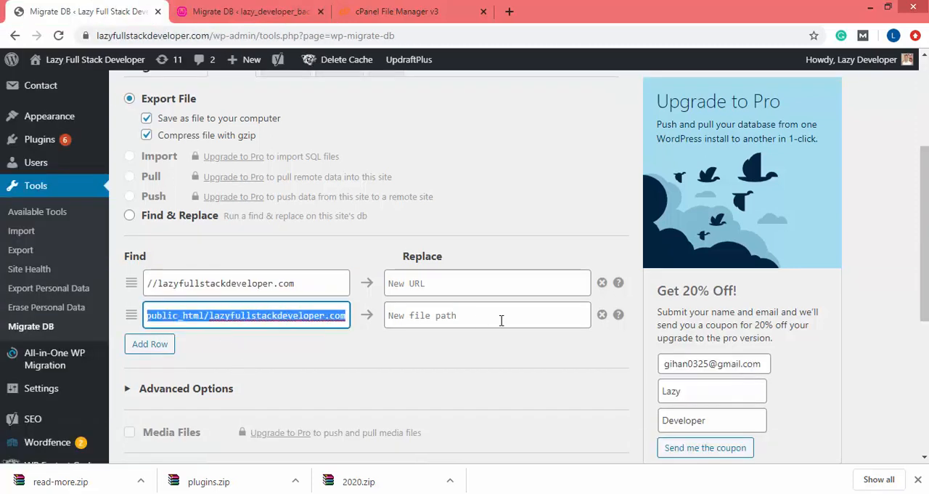
{"action": "left_click", "coordinate": [247, 11]}
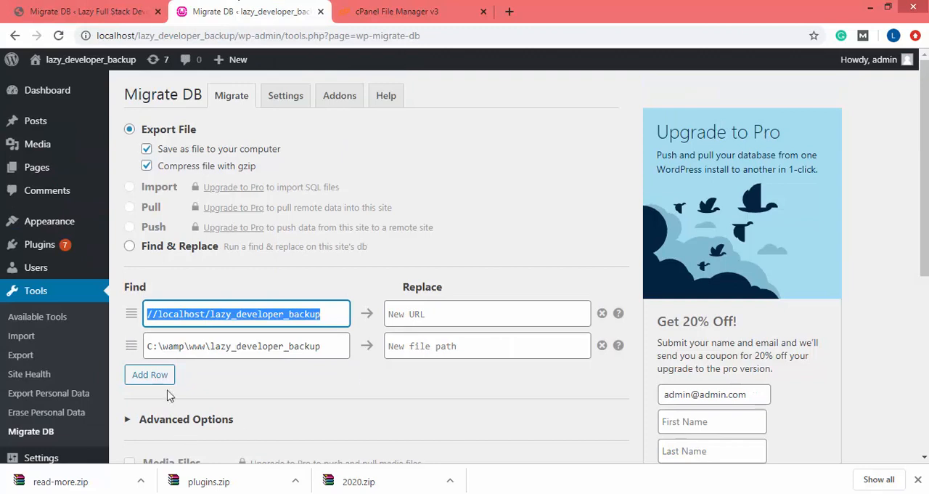
{"action": "left_click", "coordinate": [158, 347]}
{"action": "key", "text": "shift+End"}
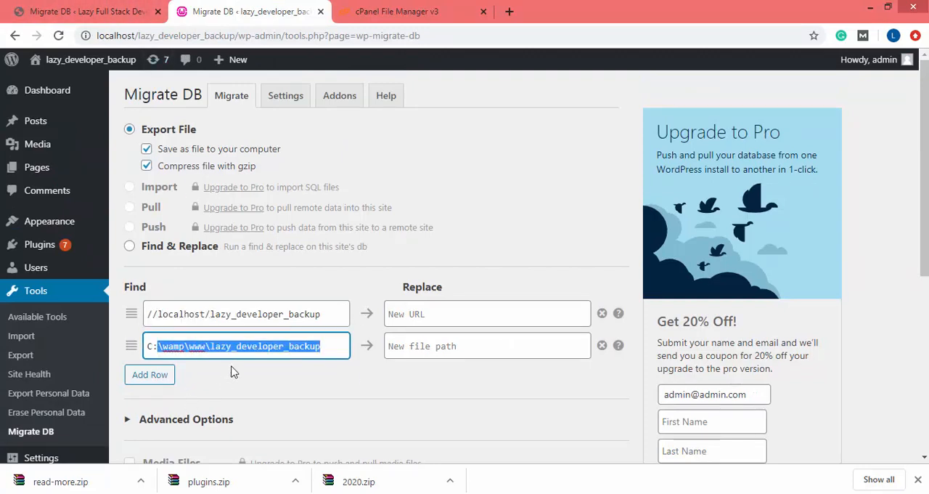
Copy the local site's URL //localhost/lazy_developer_backup into the live export's replacement for //lazyfullstackdeveloper.com
{"action": "left_click", "coordinate": [232, 324]}
{"action": "key", "text": "ctrl+a"}
{"action": "key", "text": "ctrl+c"}
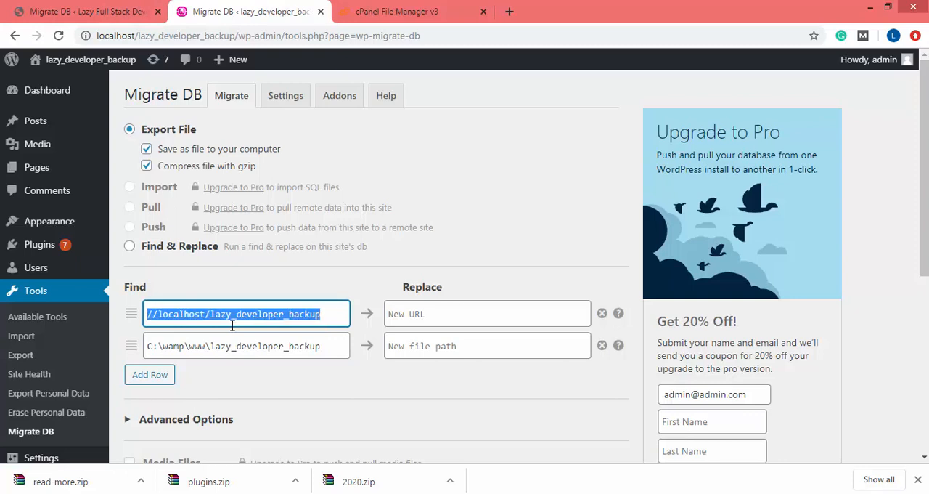
{"action": "left_click", "coordinate": [95, 11]}
{"action": "left_click", "coordinate": [427, 273]}
{"action": "key", "text": "ctrl+v"}
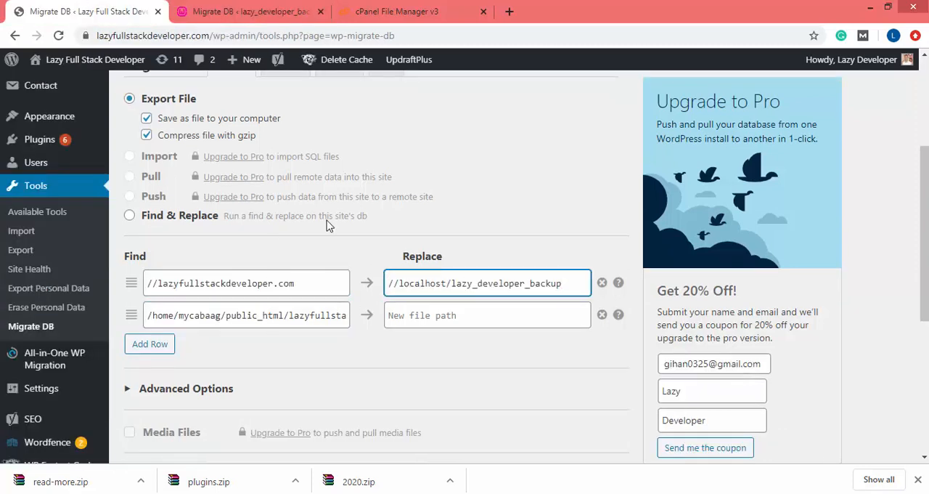
Copy the local file path C:\wamp\www\lazy_developer_backup into the live export's replacement for its server file path
{"action": "key", "text": "ctrl+Tab"}
{"action": "triple_click", "coordinate": [232, 346]}
{"action": "key", "text": "ctrl+c"}
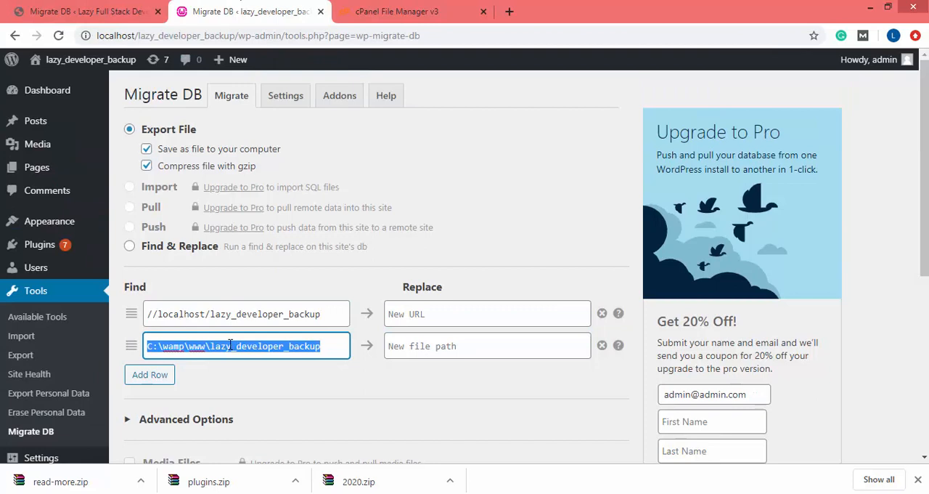
{"action": "left_click", "coordinate": [87, 11]}
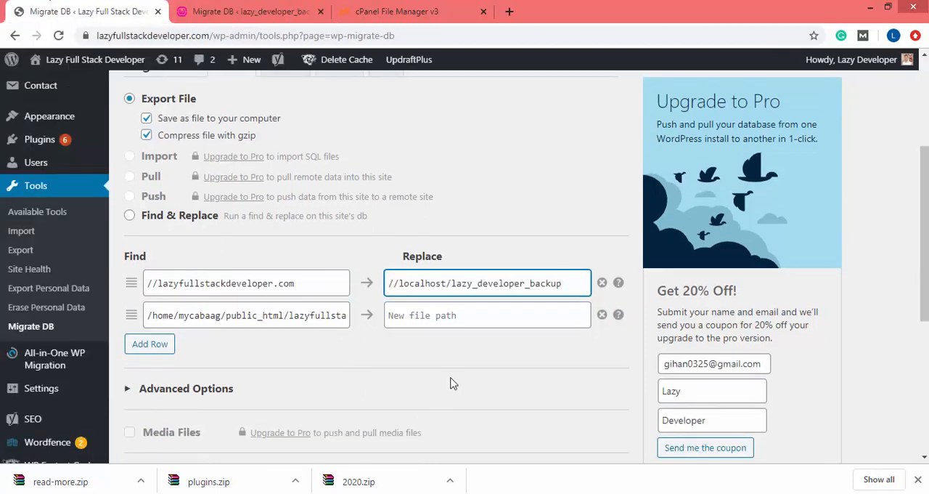
{"action": "left_click", "coordinate": [446, 320]}
{"action": "key", "text": "ctrl+v"}
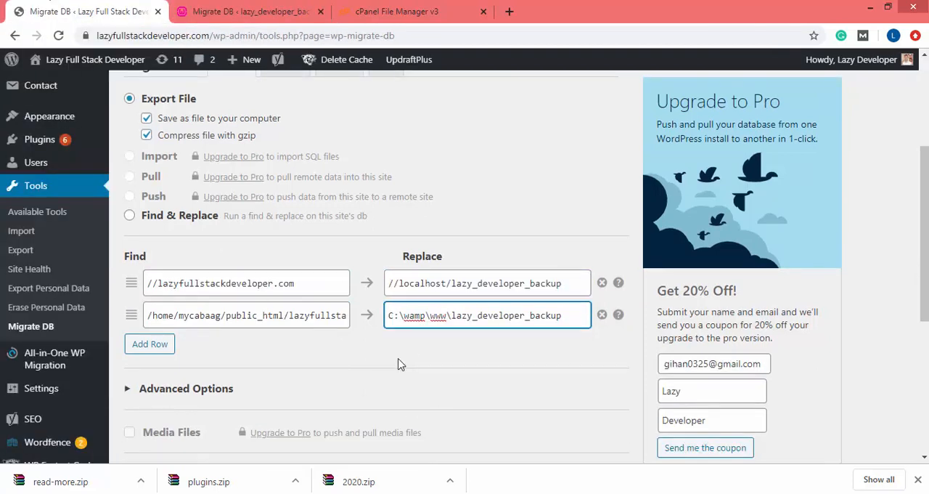
{"action": "left_click", "coordinate": [156, 359]}
{"action": "left_click", "coordinate": [154, 353]}
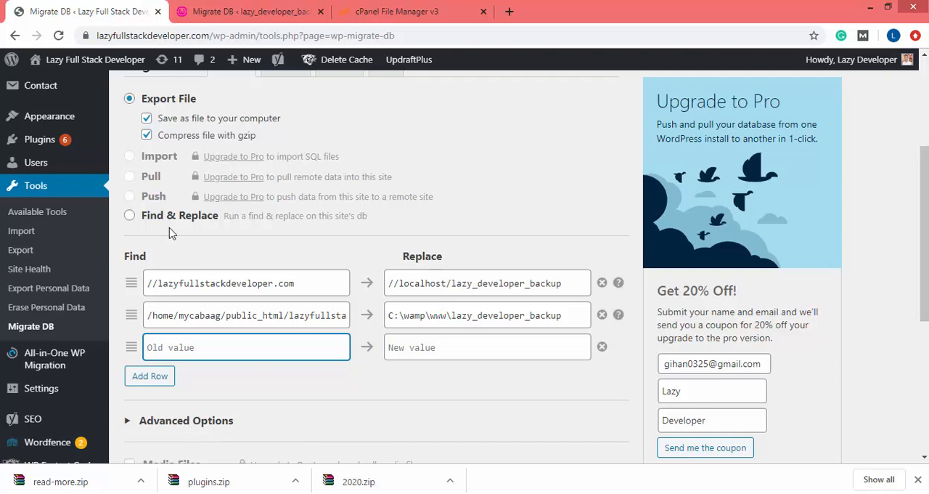
{"action": "left_click", "coordinate": [146, 36]}
{"action": "left_click", "coordinate": [146, 38]}
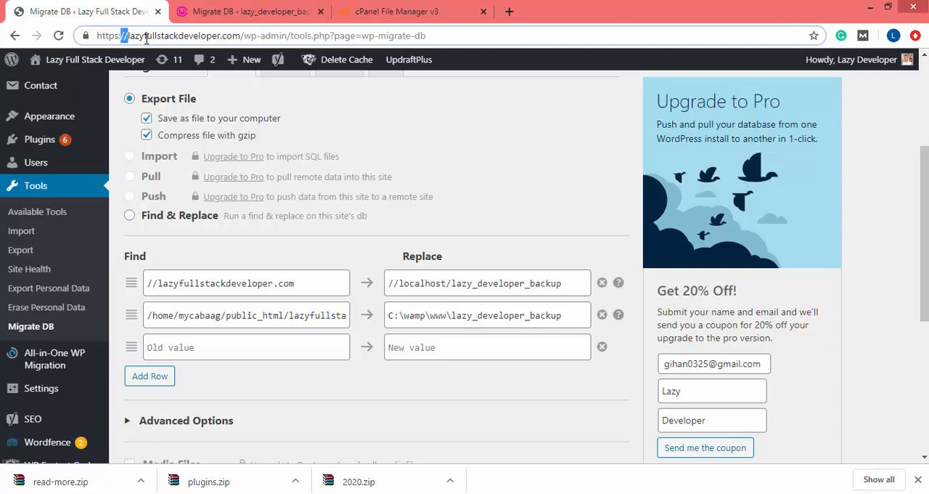
{"action": "key", "text": "shift+Left"}
{"action": "key", "text": "shift+Left"}
{"action": "key", "text": "shift+Left"}
{"action": "key", "text": "shift+Left"}
{"action": "key", "text": "shift+Left"}
{"action": "key", "text": "shift+Left"}
{"action": "key", "text": "shift+Left"}
{"action": "key", "text": "ctrl+c"}
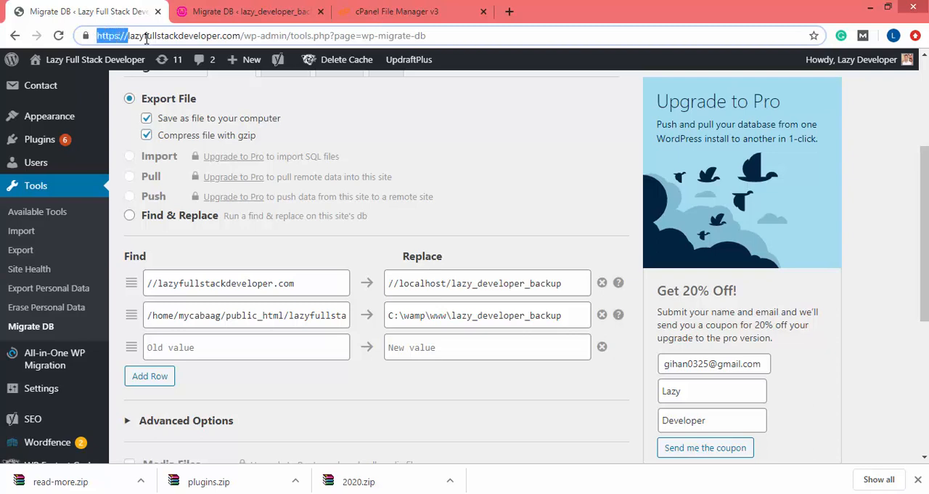
{"action": "left_click", "coordinate": [185, 348]}
{"action": "key", "text": "ctrl+v"}
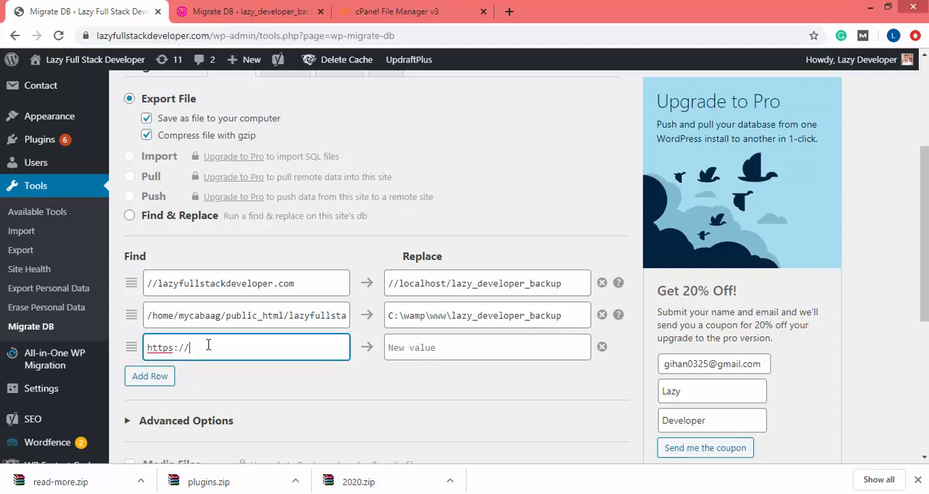
{"action": "left_click", "coordinate": [413, 348]}
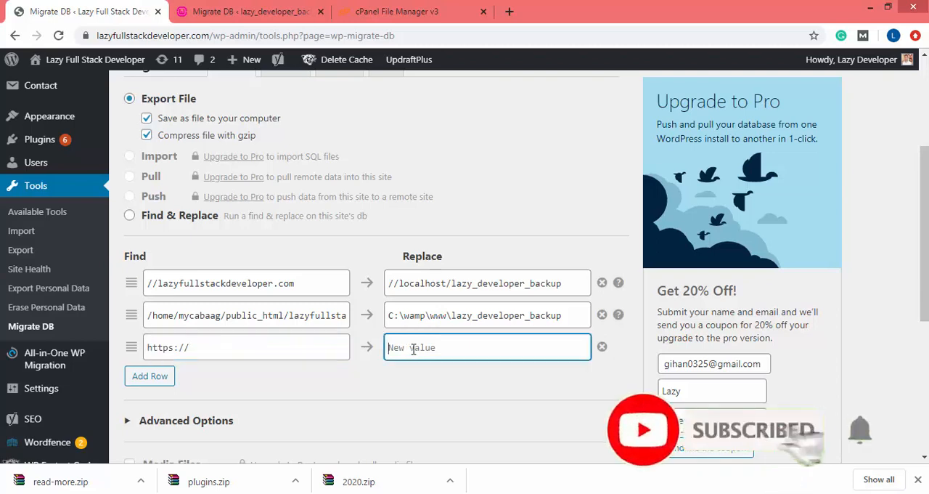
{"action": "type", "text": "http://"}
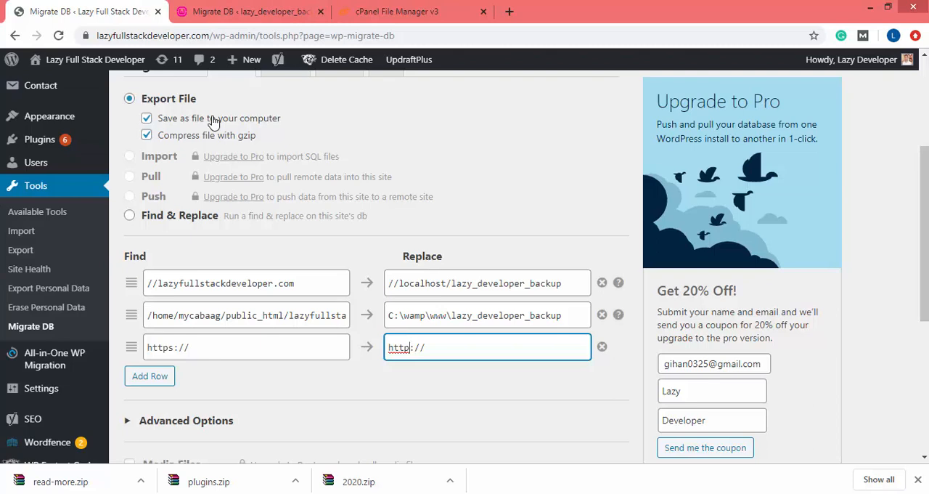
Expand the Advanced Options of the live site's export and review its remaining settings
{"action": "scroll", "coordinate": [376, 290], "scroll_direction": "down", "scroll_amount": 3}
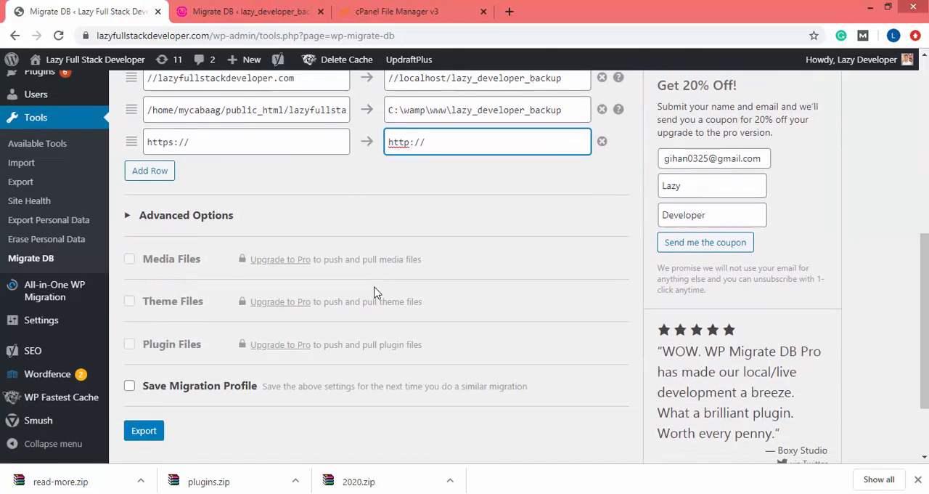
{"action": "scroll", "coordinate": [375, 291], "scroll_direction": "down", "scroll_amount": 1}
{"action": "scroll", "coordinate": [190, 276], "scroll_direction": "up", "scroll_amount": 1}
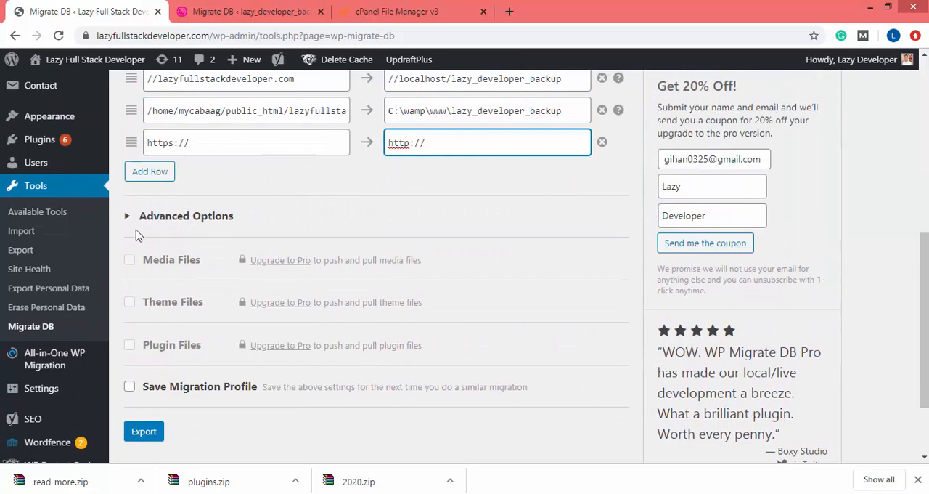
{"action": "left_click", "coordinate": [131, 212]}
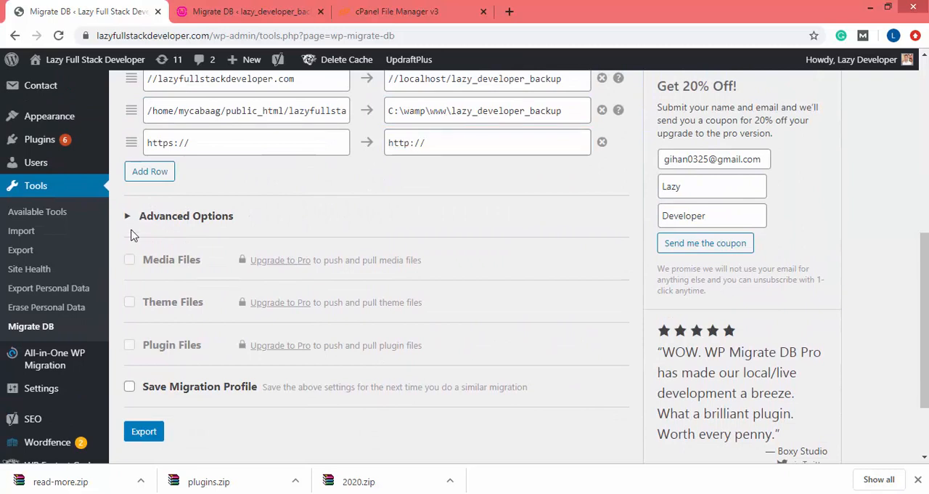
{"action": "left_click", "coordinate": [130, 216]}
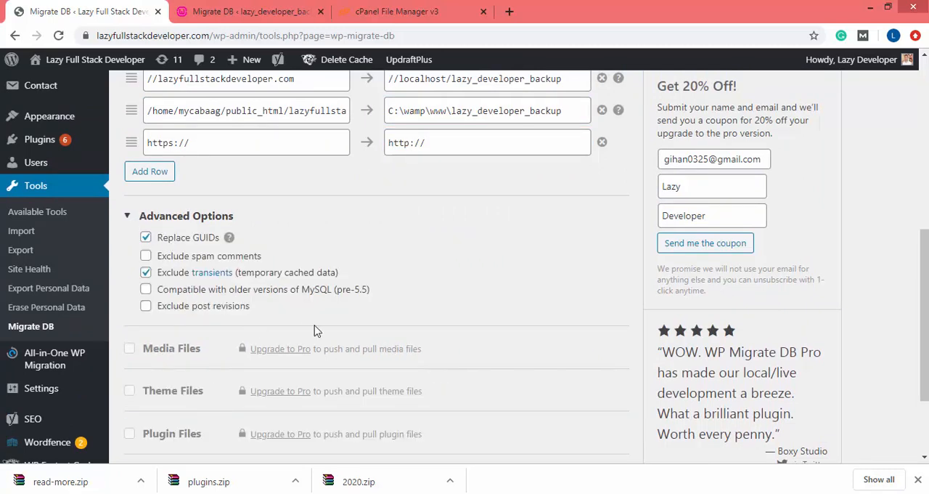
{"action": "scroll", "coordinate": [398, 255], "scroll_direction": "down", "scroll_amount": 2}
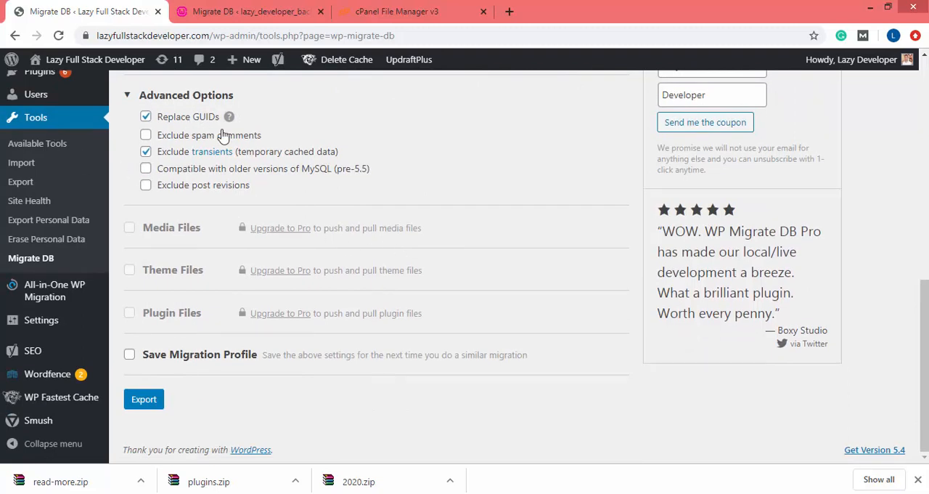
{"action": "scroll", "coordinate": [211, 412], "scroll_direction": "up", "scroll_amount": 7}
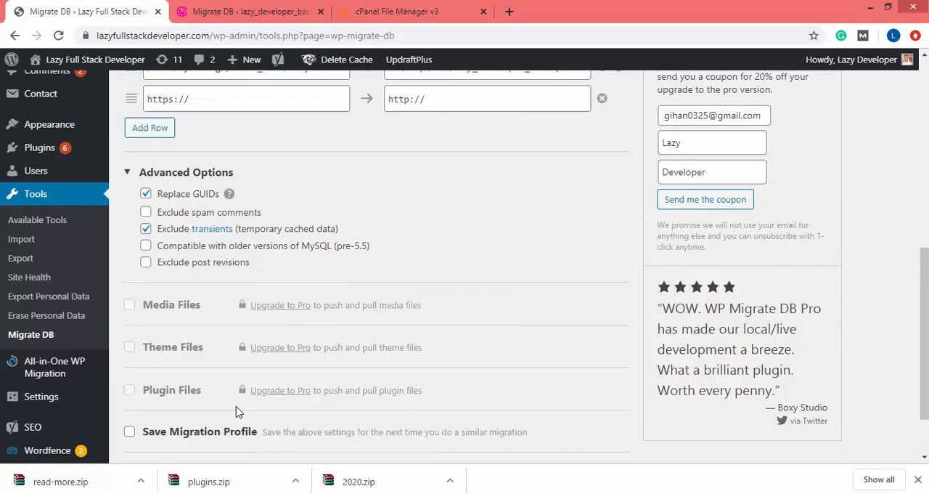
{"action": "scroll", "coordinate": [240, 412], "scroll_direction": "down", "scroll_amount": 5}
{"action": "scroll", "coordinate": [240, 412], "scroll_direction": "down", "scroll_amount": 2}
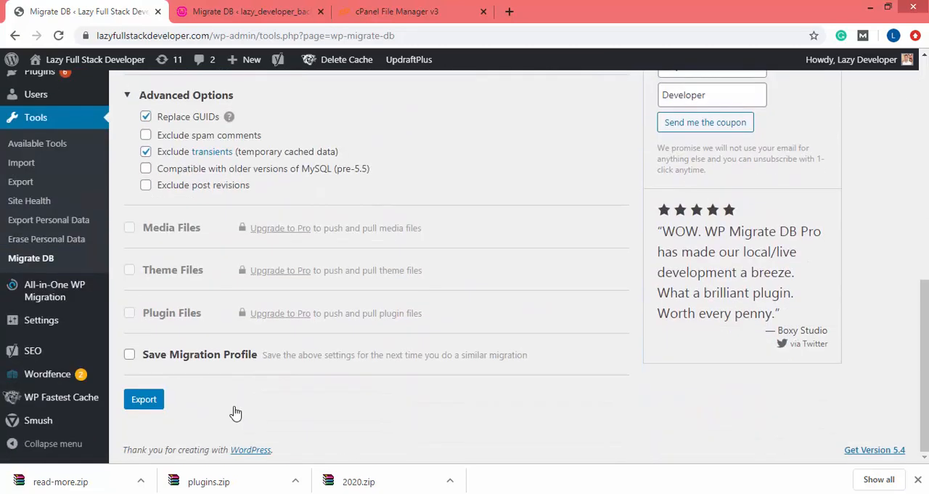
Export the live site's database and check the export's progress until it finishes
{"action": "left_click", "coordinate": [146, 398]}
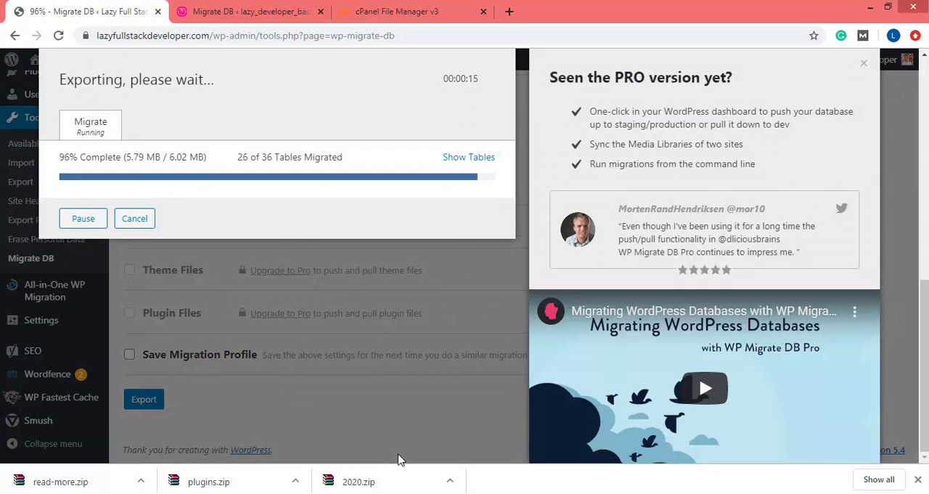
{"action": "left_click", "coordinate": [305, 14]}
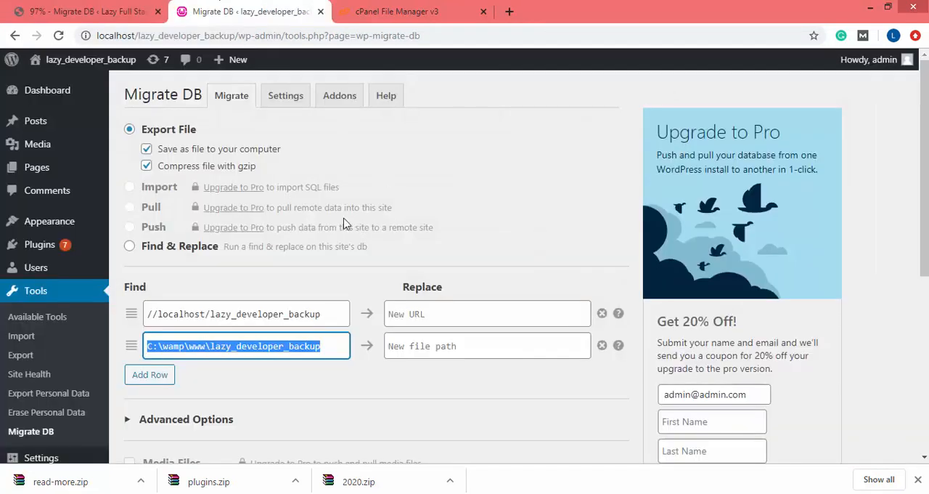
{"action": "left_click", "coordinate": [58, 6]}
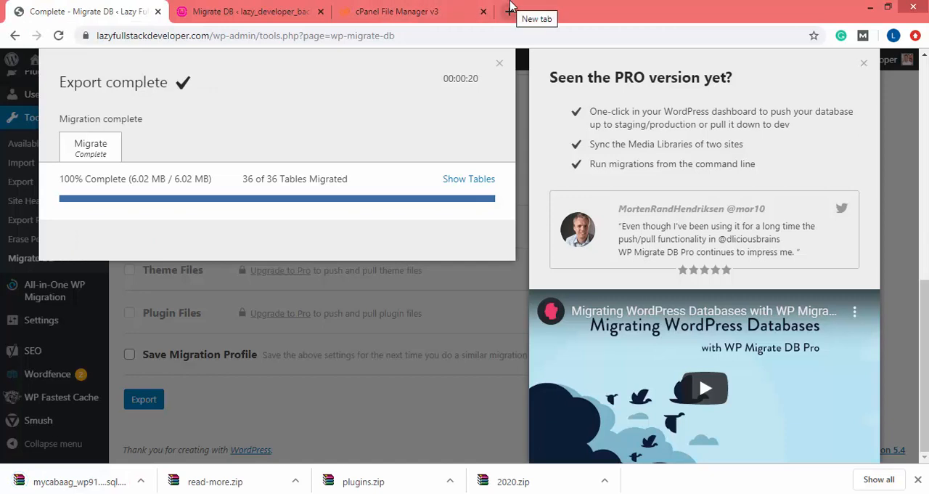
Open the local phpMyAdmin at localhost/phpmyadmin in a new browser tab
{"action": "left_click", "coordinate": [510, 11]}
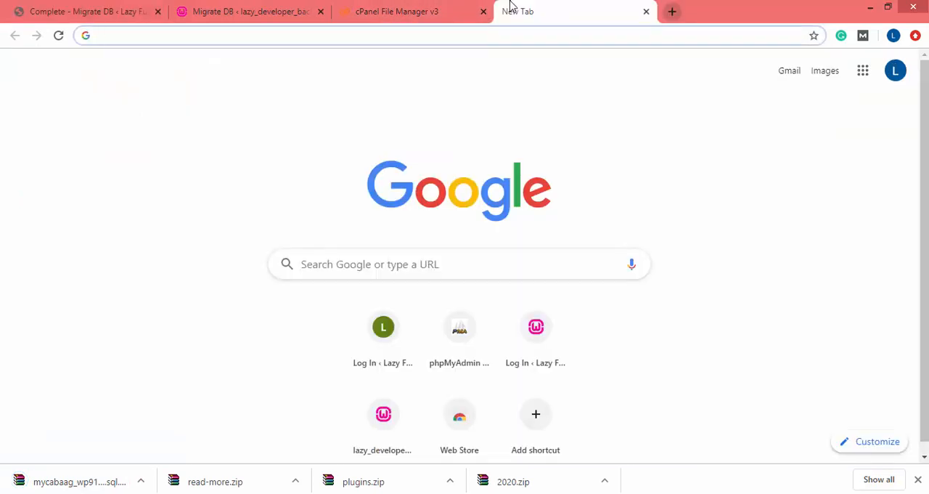
{"action": "type", "text": "localhos"}
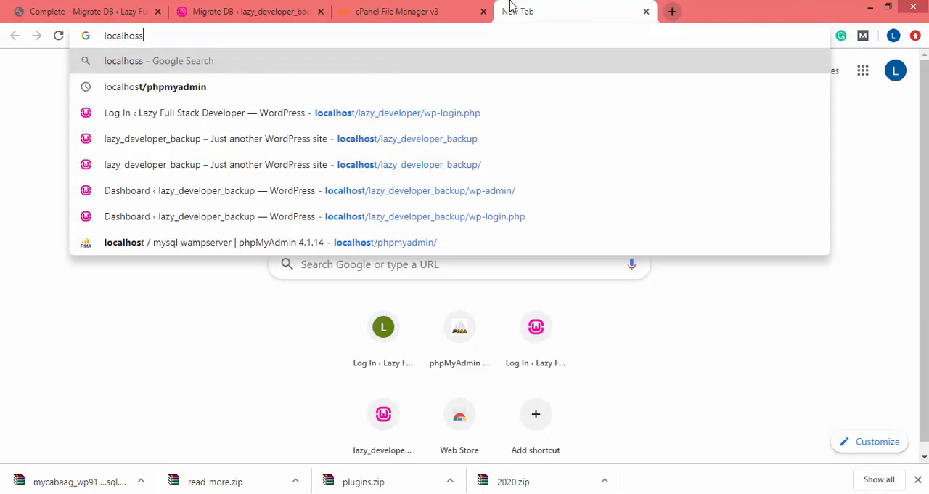
{"action": "type", "text": "t"}
{"action": "key", "text": "BackSpace"}
{"action": "key", "text": "Down"}
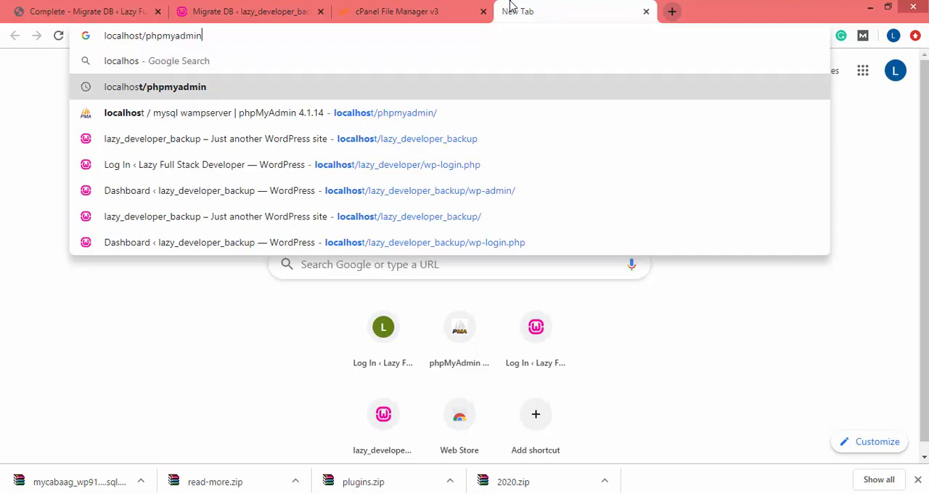
{"action": "key", "text": "Down"}
{"action": "key", "text": "Return"}
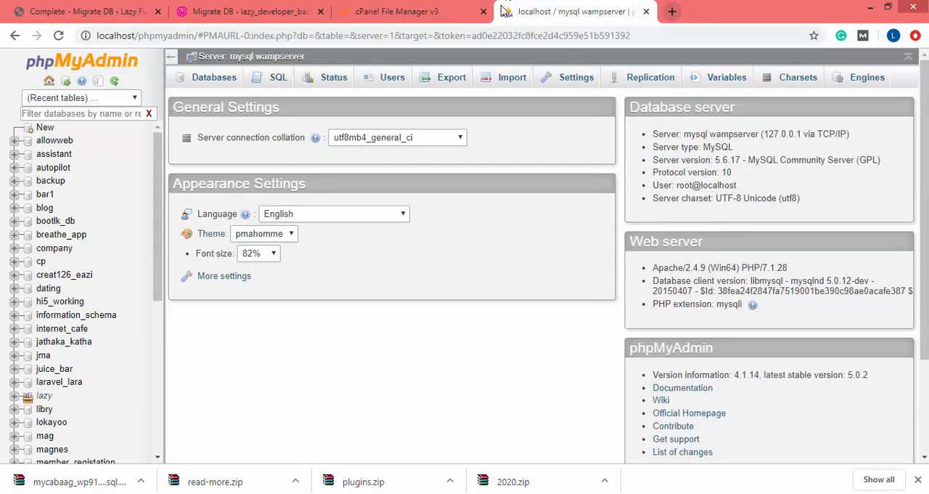
Expand the lazy database group and open the lazy_developer_backup database
{"action": "scroll", "coordinate": [126, 304], "scroll_direction": "down", "scroll_amount": 5}
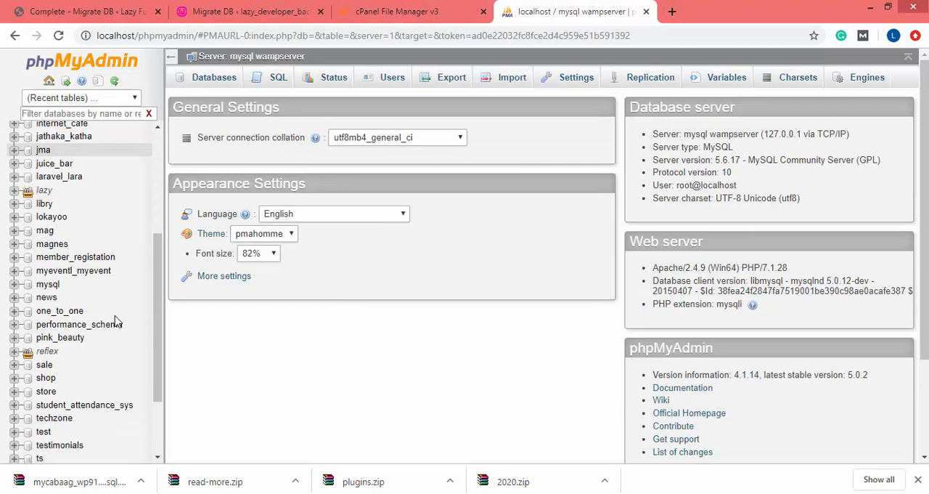
{"action": "scroll", "coordinate": [89, 434], "scroll_direction": "up", "scroll_amount": 10}
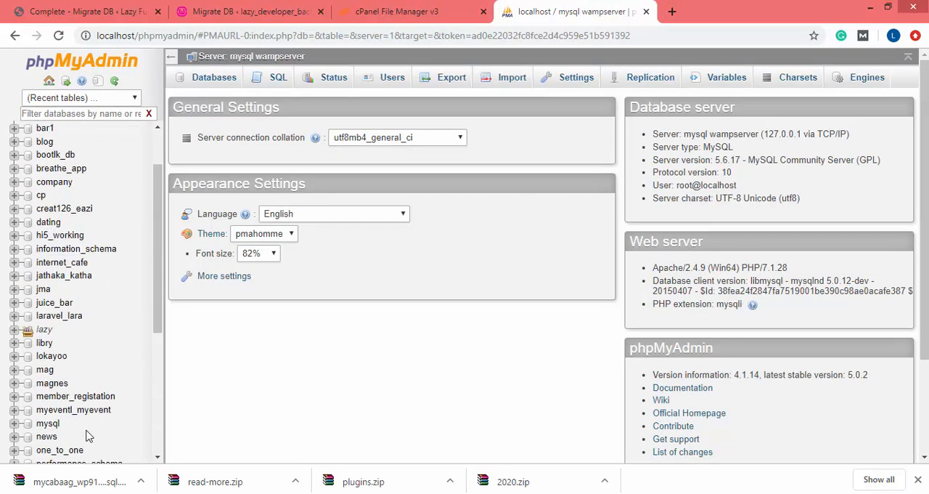
{"action": "scroll", "coordinate": [36, 211], "scroll_direction": "down", "scroll_amount": 5}
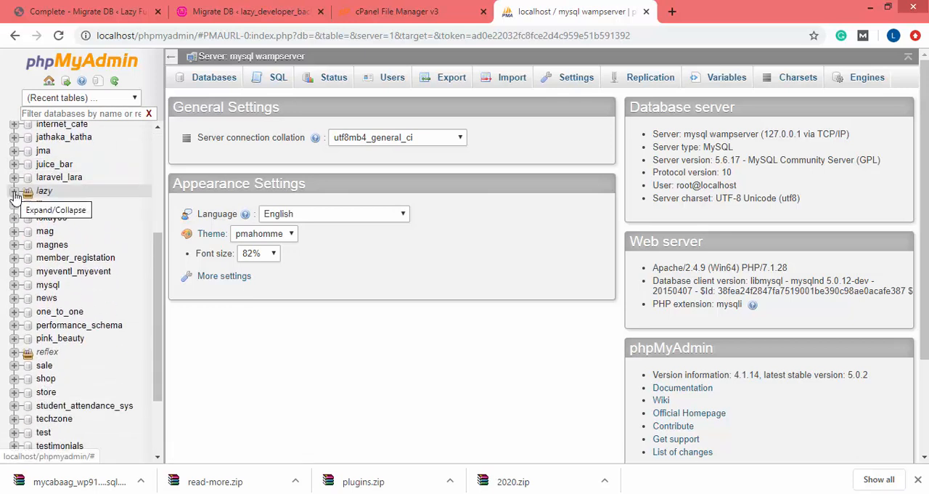
{"action": "left_click", "coordinate": [14, 191]}
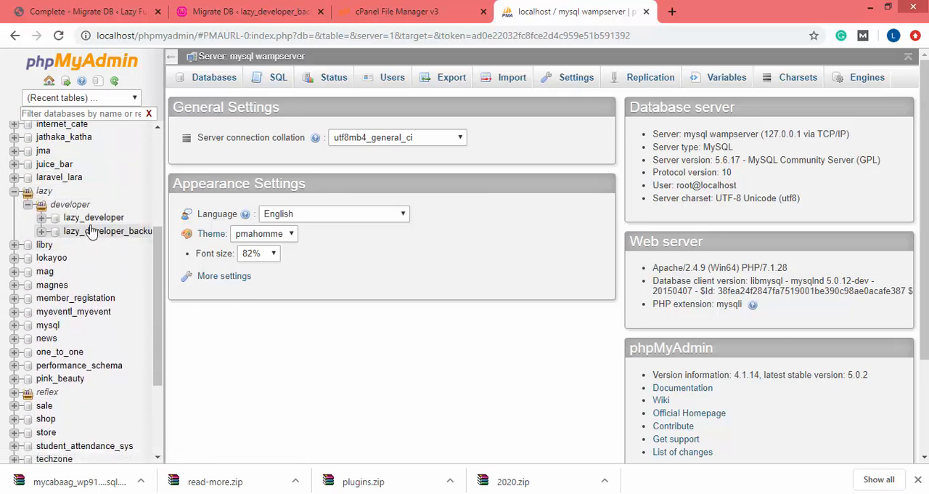
{"action": "left_click", "coordinate": [105, 235]}
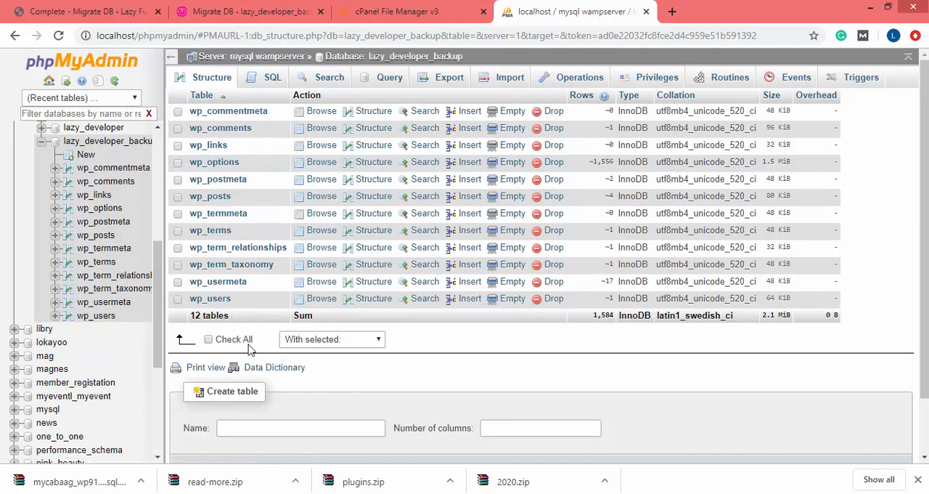
Drop all tables from the lazy_developer_backup database and confirm the query
{"action": "left_click", "coordinate": [210, 340]}
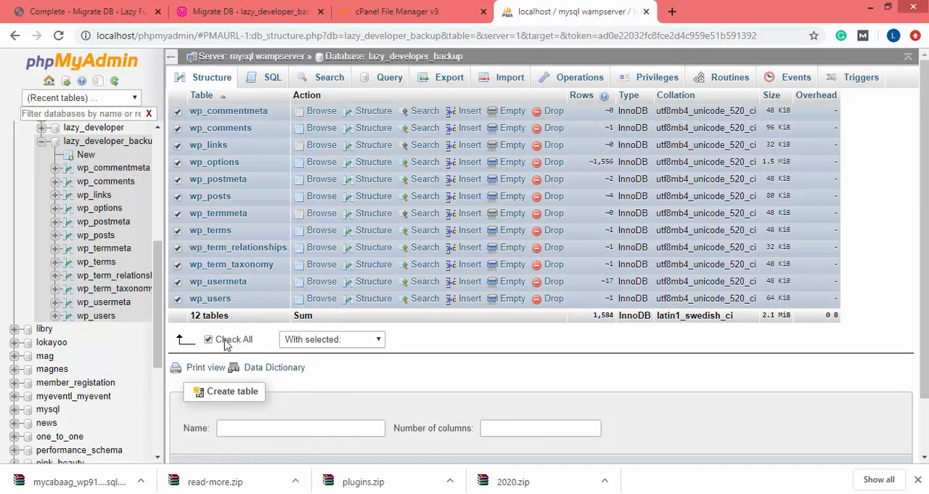
{"action": "left_click", "coordinate": [341, 339]}
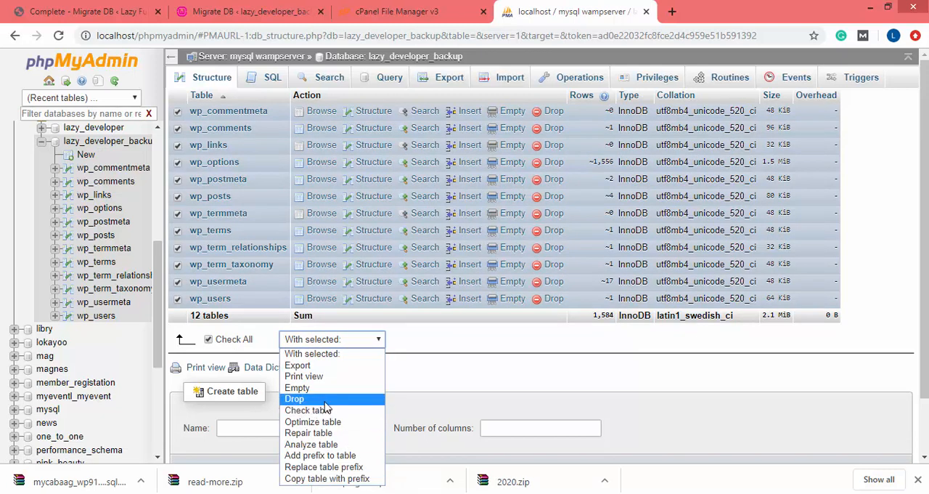
{"action": "left_click", "coordinate": [295, 398]}
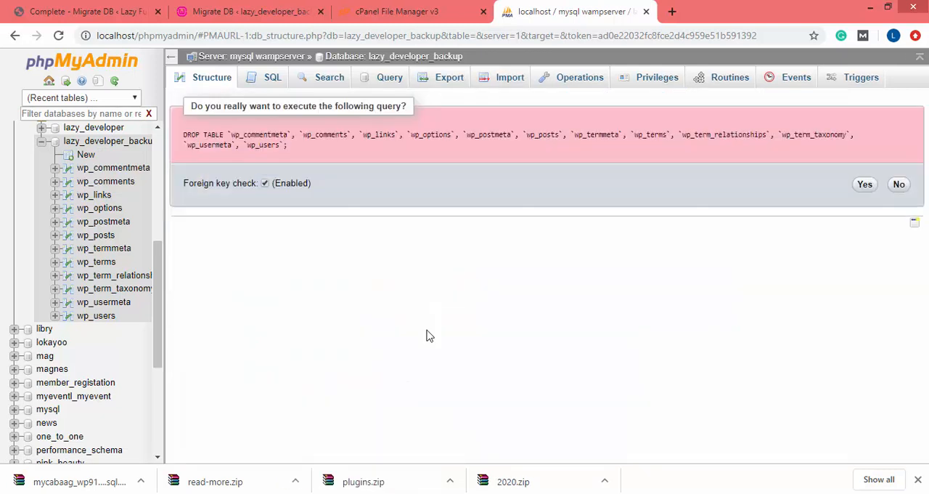
{"action": "left_click", "coordinate": [865, 184]}
{"action": "left_click", "coordinate": [868, 189]}
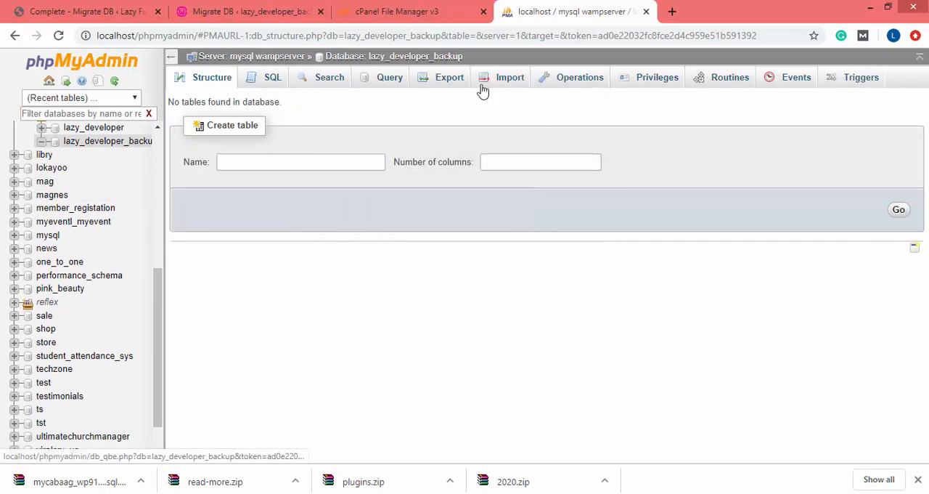
Import the live site's downloaded .sql.gz database export into lazy_developer_backup in SQL format
{"action": "left_click", "coordinate": [453, 83]}
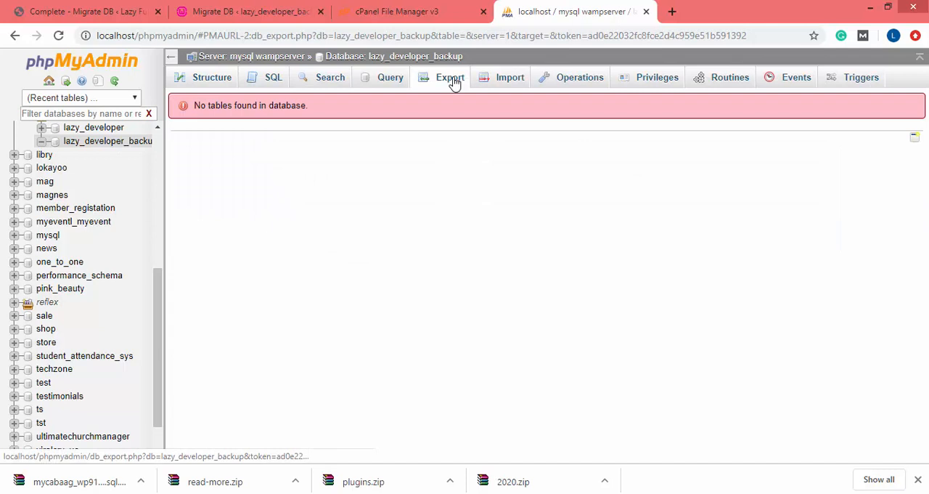
{"action": "left_click", "coordinate": [511, 81]}
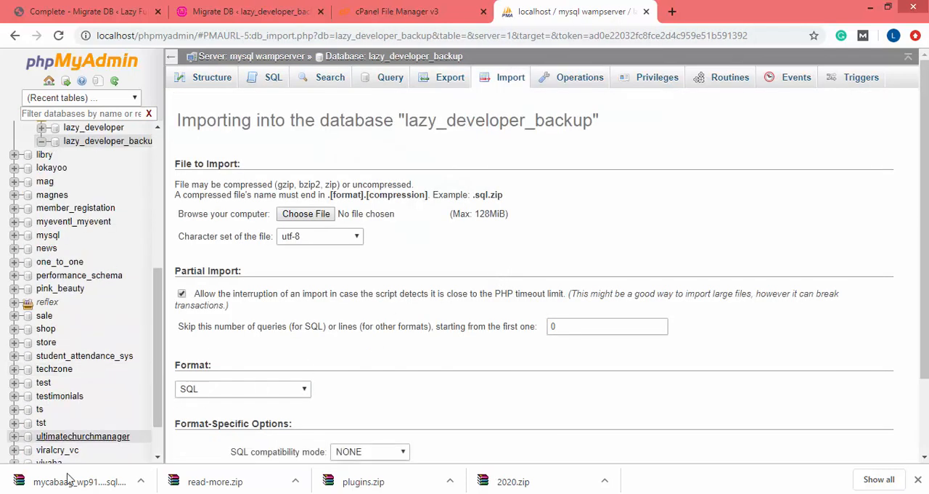
{"action": "left_click_drag", "start_coordinate": [68, 479], "coordinate": [252, 272]}
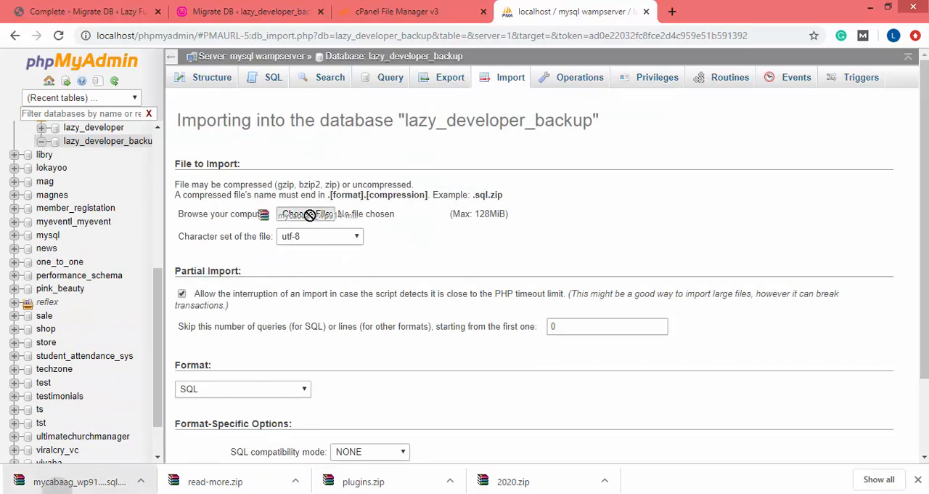
{"action": "left_click_drag", "start_coordinate": [310, 215], "coordinate": [310, 215]}
{"action": "scroll", "coordinate": [310, 215], "scroll_direction": "down", "scroll_amount": 3}
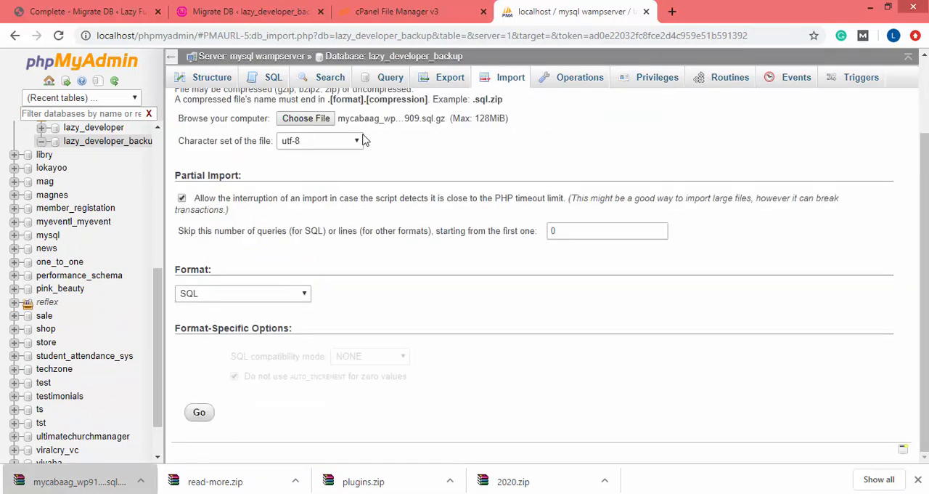
{"action": "left_click", "coordinate": [201, 412]}
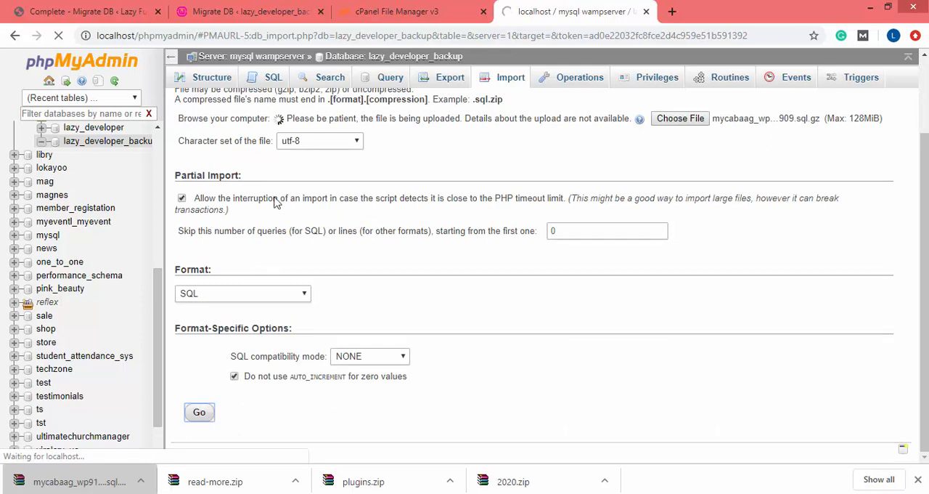
{"action": "scroll", "coordinate": [358, 199], "scroll_direction": "up", "scroll_amount": 2}
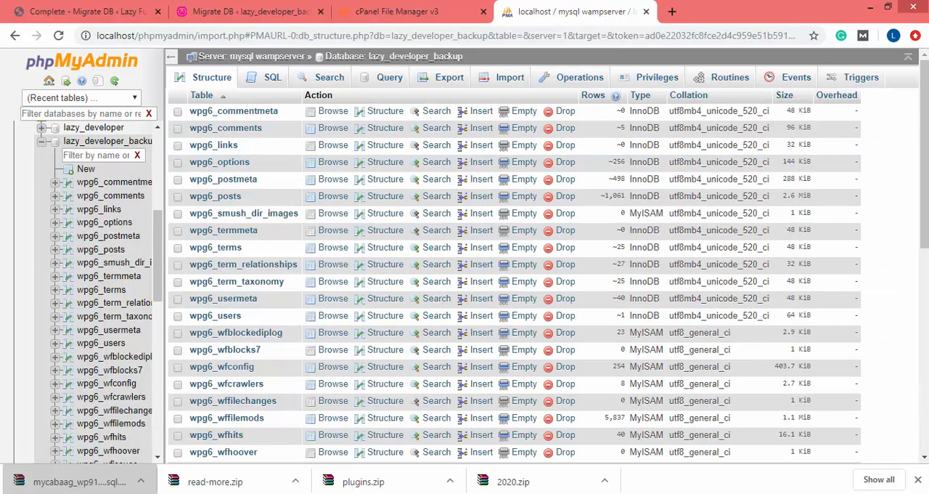
Switch to the local lazy_developer_backup folder and open wp-config.php in WordPad, with its window maximized
{"action": "left_click", "coordinate": [89, 492]}
{"action": "left_click_drag", "start_coordinate": [652, 105], "coordinate": [348, 5]}
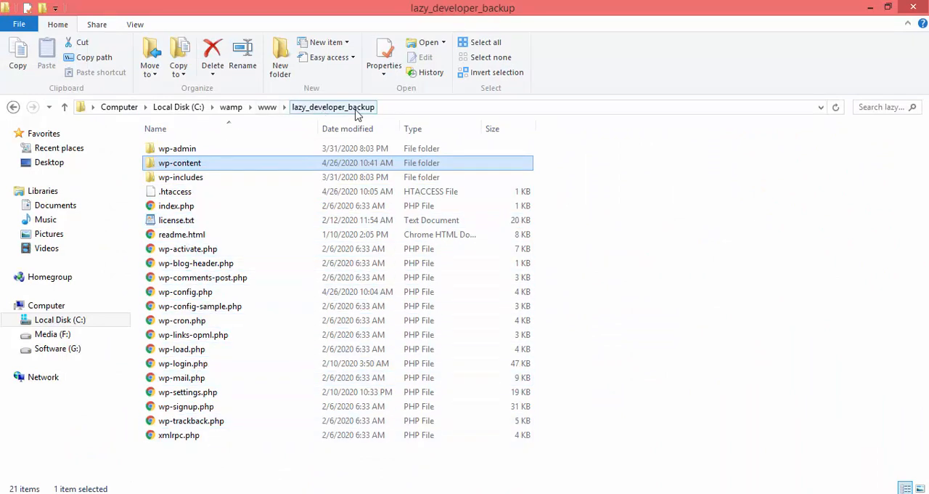
{"action": "left_click", "coordinate": [185, 292]}
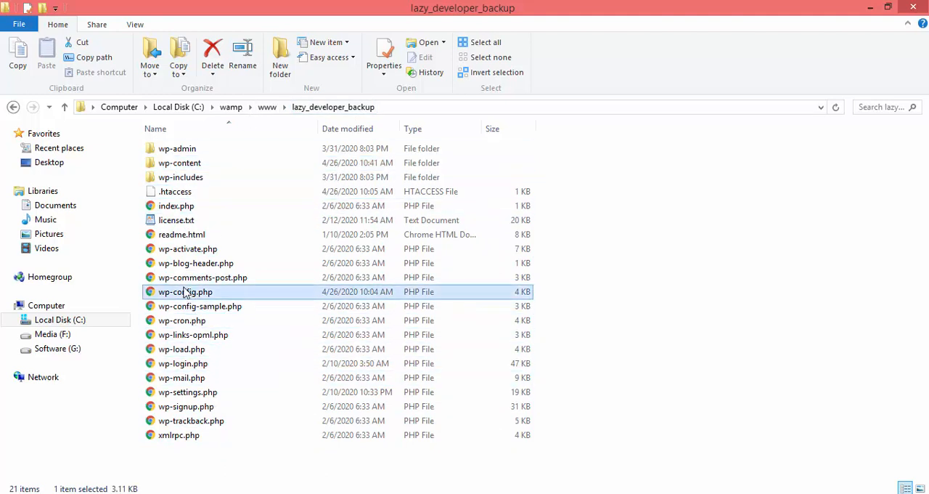
{"action": "right_click", "coordinate": [170, 298]}
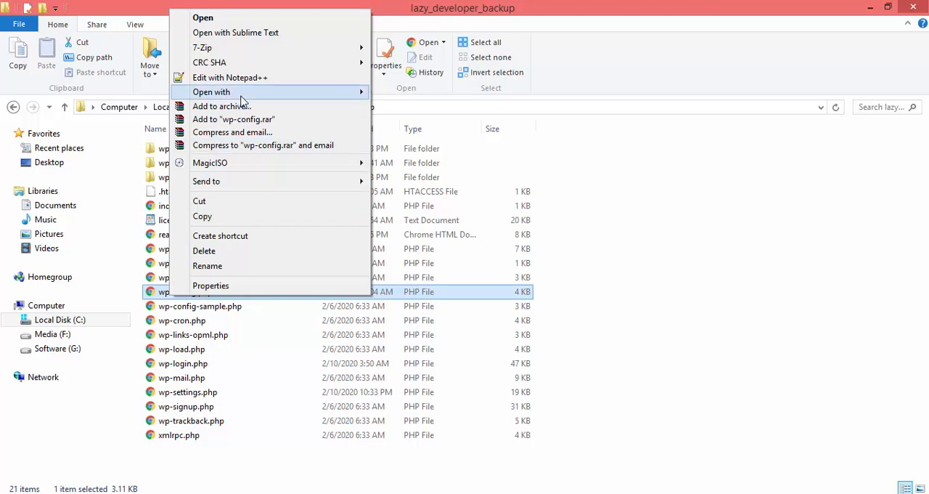
{"action": "mouse_move", "coordinate": [349, 93]}
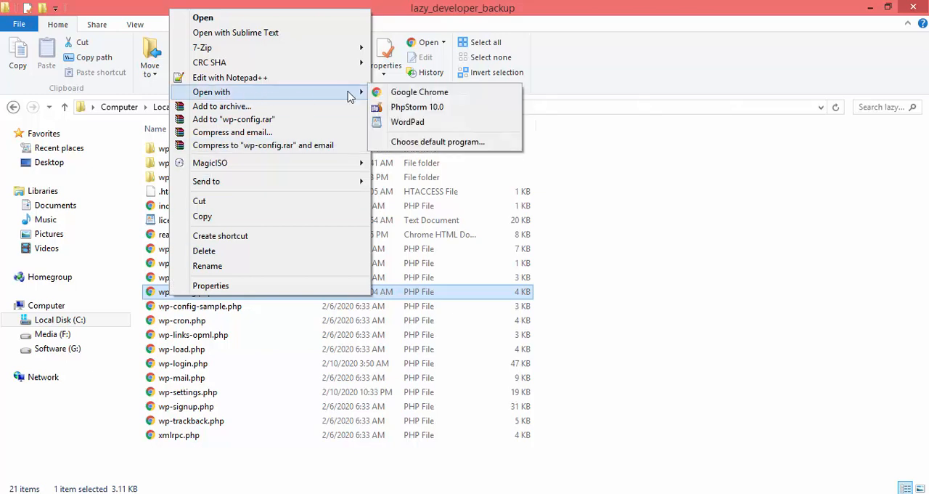
{"action": "left_click", "coordinate": [409, 123]}
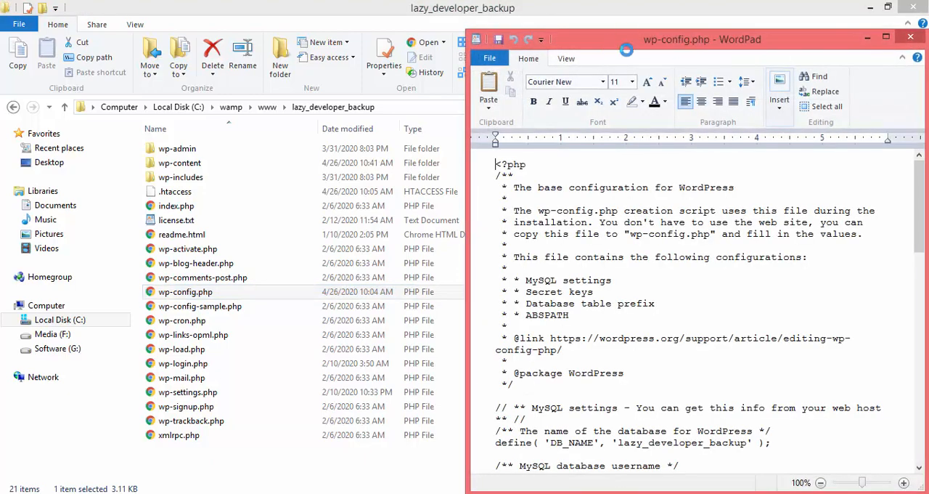
{"action": "left_click_drag", "start_coordinate": [637, 47], "coordinate": [465, 4]}
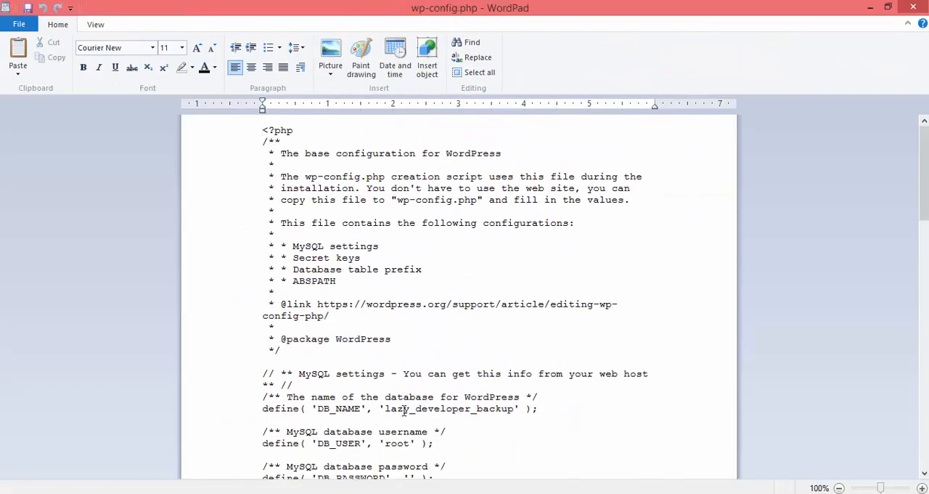
Find the $table_prefix line in wp-config.php and snap the WordPad window to half the screen
{"action": "scroll", "coordinate": [405, 411], "scroll_direction": "down", "scroll_amount": 20}
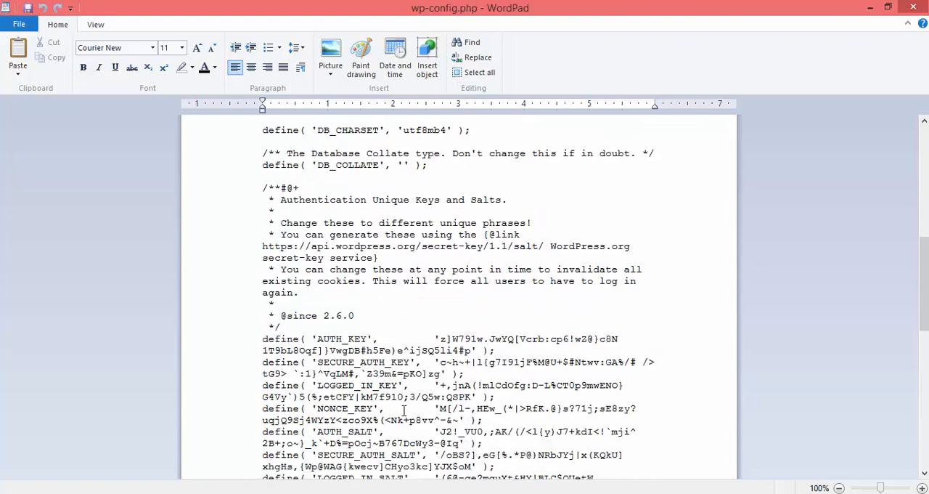
{"action": "scroll", "coordinate": [405, 410], "scroll_direction": "down", "scroll_amount": 3}
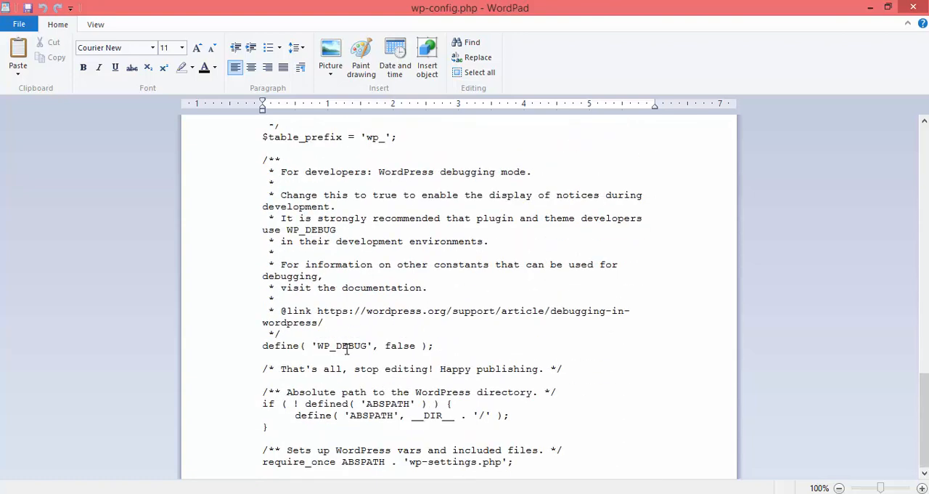
{"action": "left_click_drag", "start_coordinate": [297, 140], "coordinate": [361, 143]}
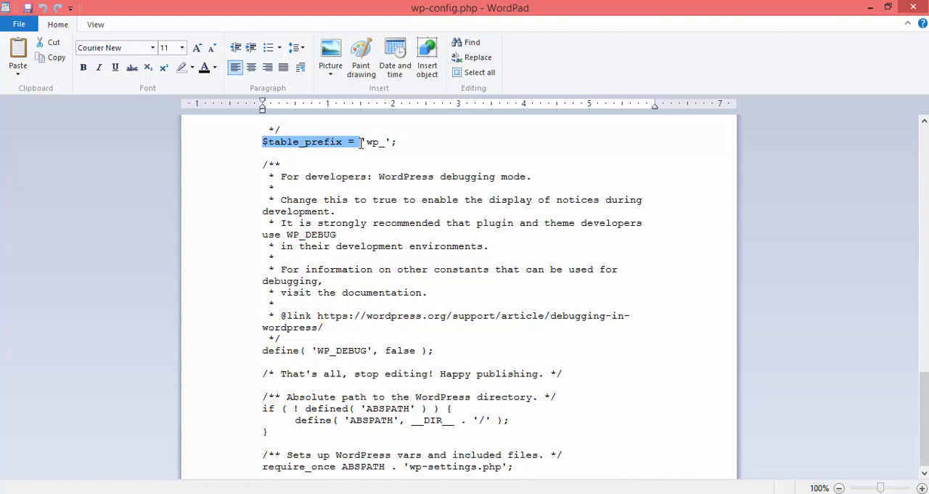
{"action": "left_click_drag", "start_coordinate": [403, 7], "coordinate": [1, 99]}
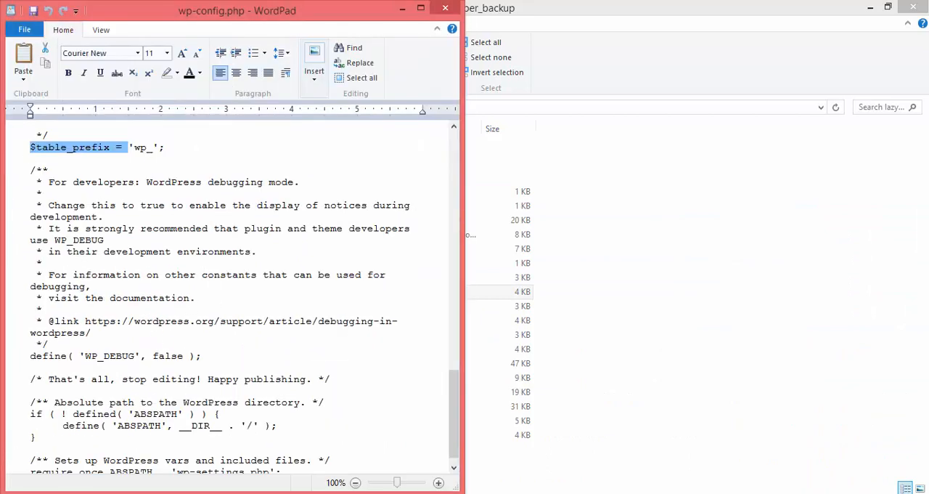
Compare the imported table names in phpMyAdmin with the wp-config.php prefix and copy wpg6_ from the wpg6_posts table name
{"action": "left_click", "coordinate": [200, 493]}
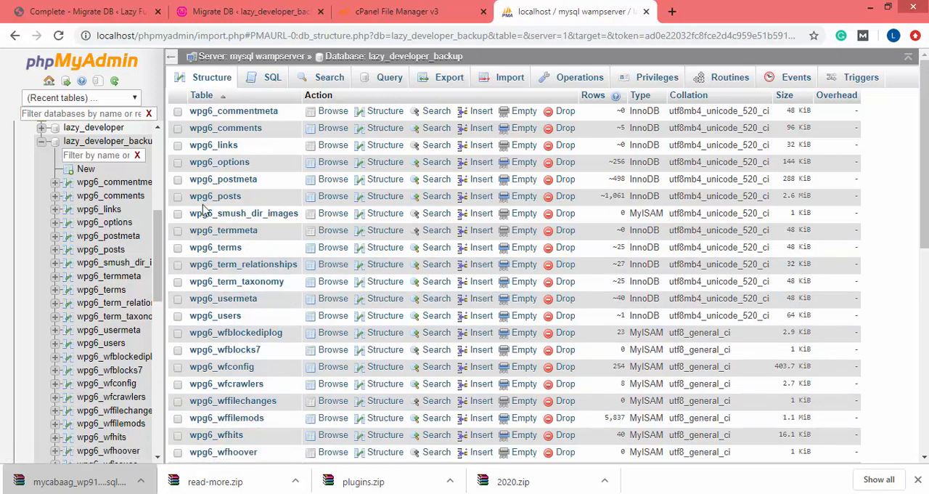
{"action": "scroll", "coordinate": [269, 232], "scroll_direction": "down", "scroll_amount": 2}
{"action": "scroll", "coordinate": [268, 232], "scroll_direction": "up", "scroll_amount": 2}
{"action": "left_click", "coordinate": [225, 493]}
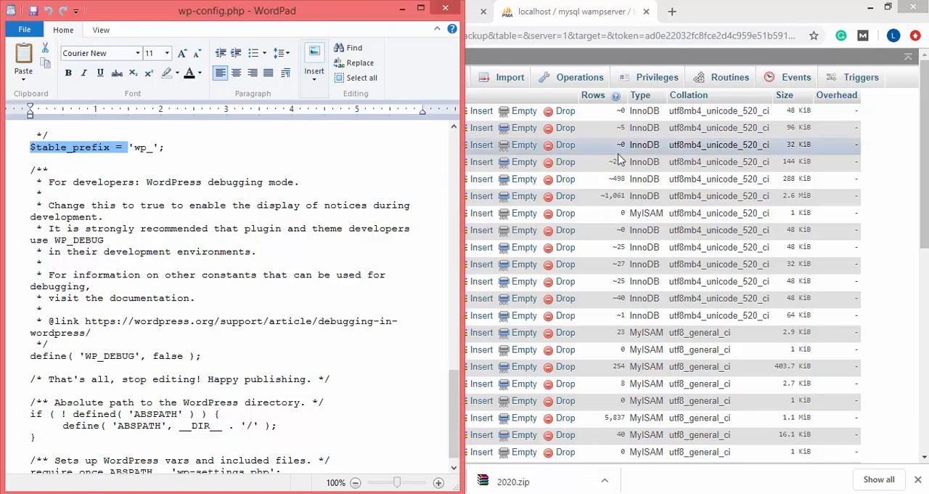
{"action": "left_click", "coordinate": [871, 182]}
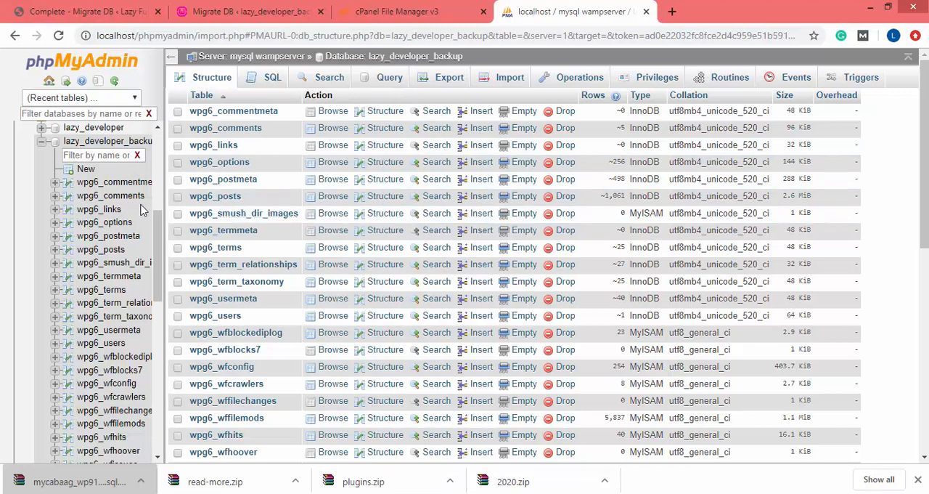
{"action": "left_click_drag", "start_coordinate": [186, 201], "coordinate": [220, 200]}
{"action": "key", "text": "ctrl+c"}
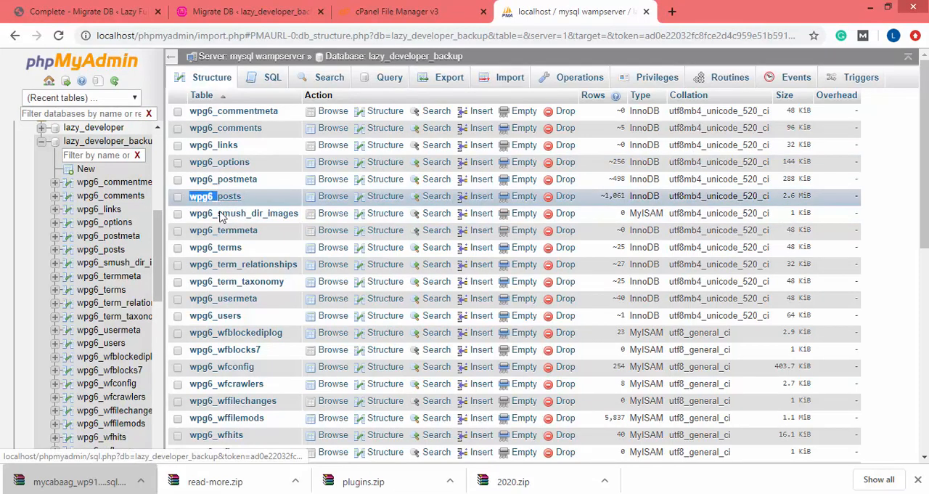
Set $table_prefix in wp-config.php to the copied wpg6_ without leading spaces, and recheck it against the table names in phpMyAdmin
{"action": "left_click", "coordinate": [294, 493]}
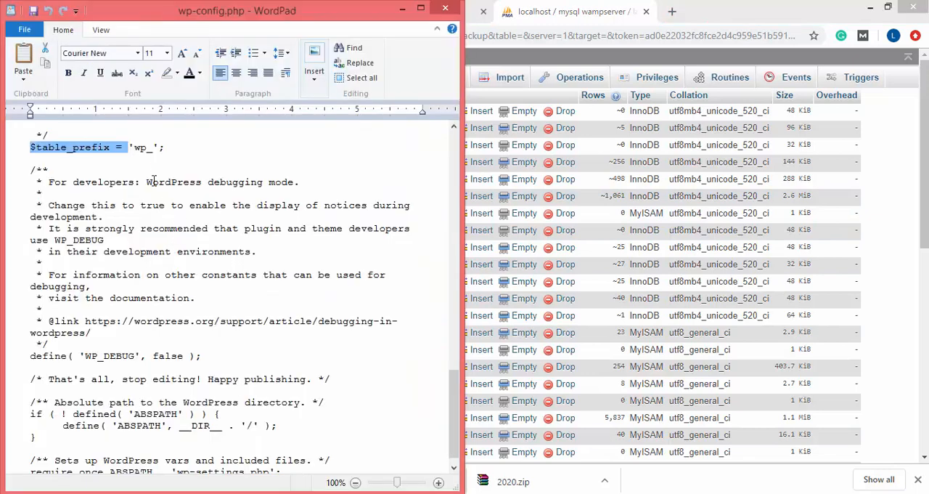
{"action": "double_click", "coordinate": [144, 158]}
{"action": "left_click", "coordinate": [145, 139]}
{"action": "double_click", "coordinate": [145, 147]}
{"action": "key", "text": "ctrl+v"}
{"action": "key", "text": "ctrl+z"}
{"action": "type", "text": "wpg6"}
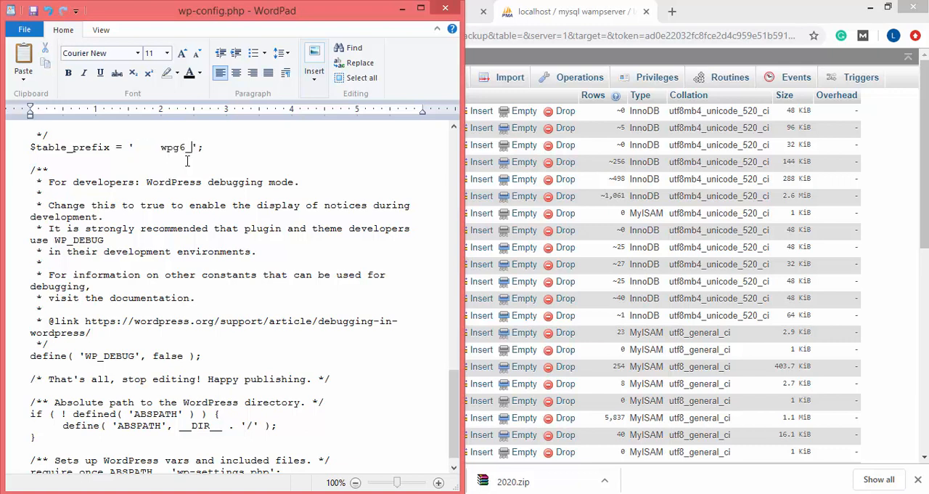
{"action": "key", "text": "BackSpace"}
{"action": "left_click", "coordinate": [779, 4]}
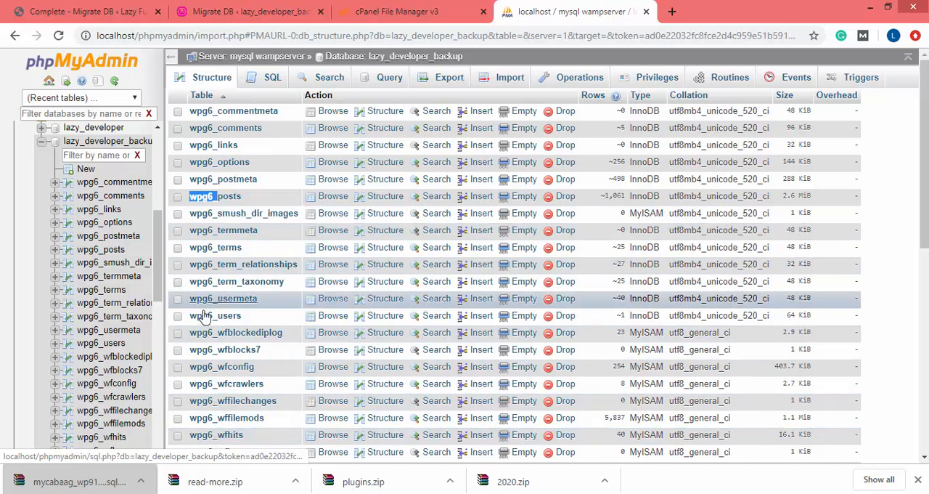
{"action": "key", "text": "alt+Tab"}
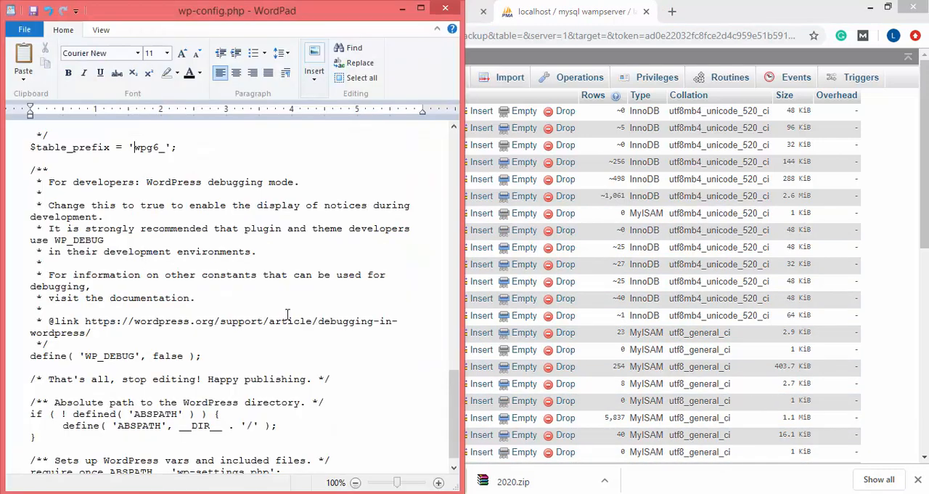
{"action": "scroll", "coordinate": [287, 313], "scroll_direction": "down", "scroll_amount": 1}
{"action": "scroll", "coordinate": [288, 314], "scroll_direction": "up", "scroll_amount": 1}
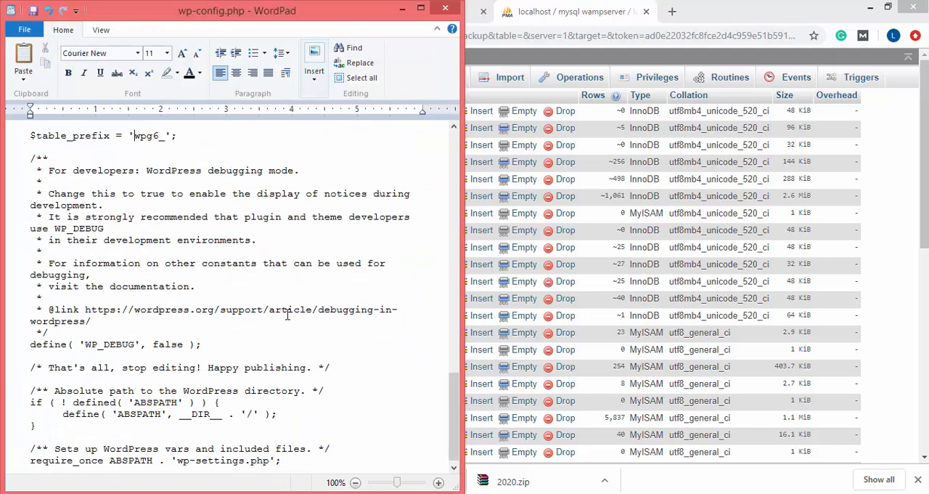
Load the local site's homepage at localhost/lazy_developer_backup in place of its Migrate DB admin page
{"action": "key", "text": "alt+Tab"}
{"action": "left_click", "coordinate": [211, 8]}
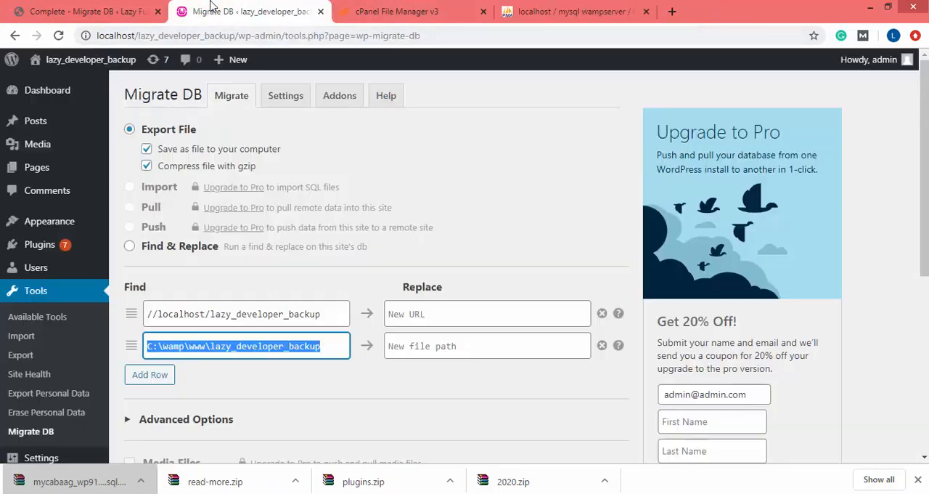
{"action": "left_click_drag", "start_coordinate": [234, 35], "coordinate": [420, 35]}
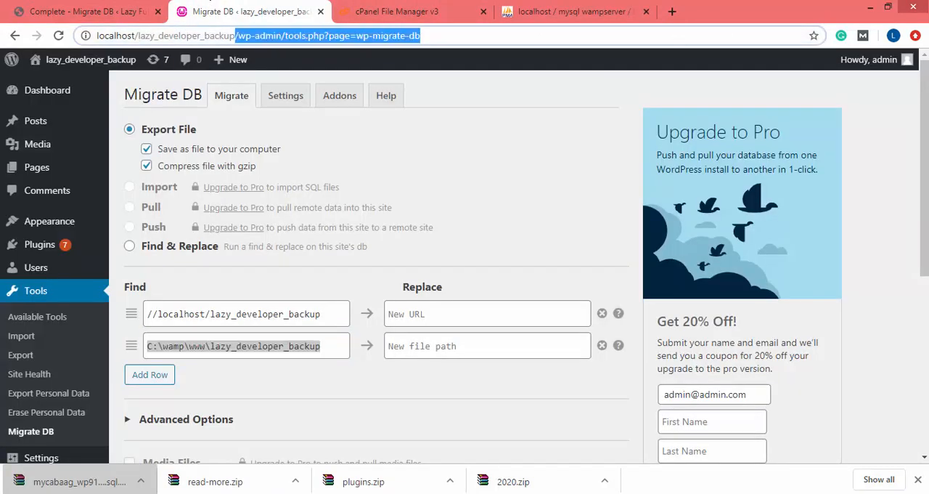
{"action": "key", "text": "BackSpace"}
{"action": "key", "text": "Return"}
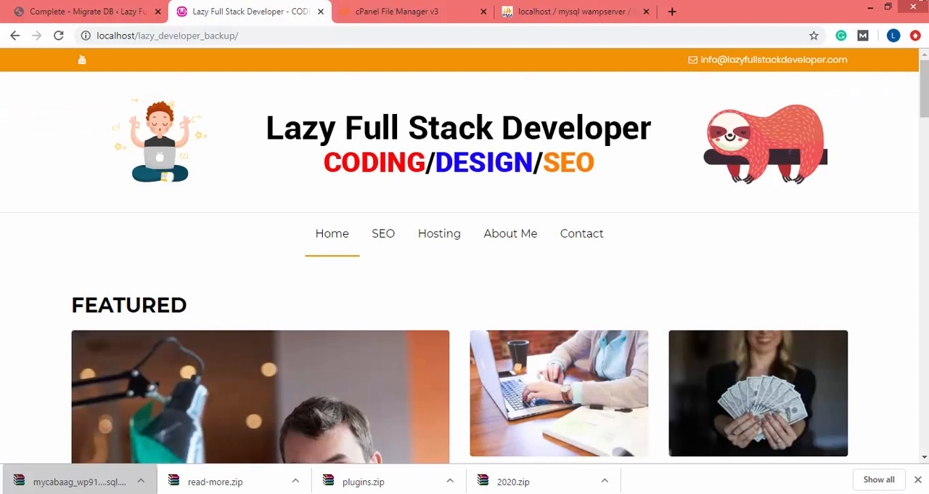
Close the export dialog on the live site's Migrate DB page and visit the lazyfullstackdeveloper.com homepage
{"action": "left_click", "coordinate": [84, 11]}
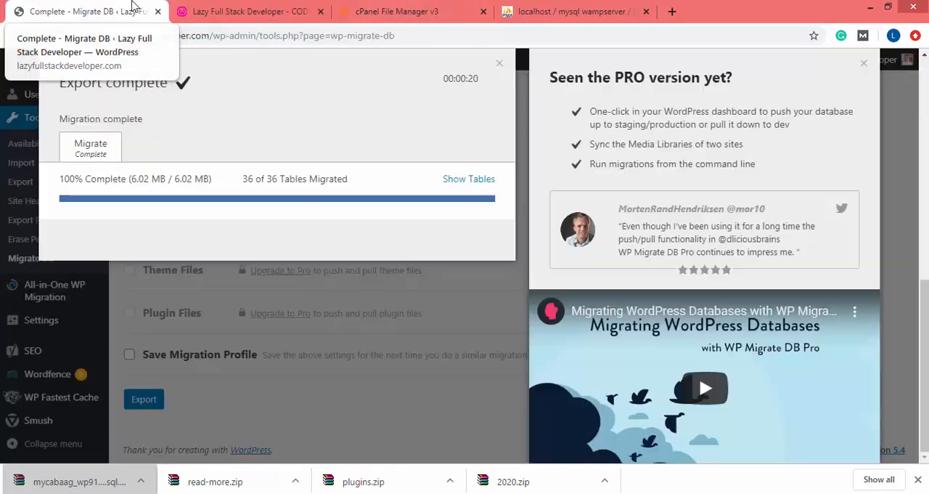
{"action": "left_click", "coordinate": [499, 64]}
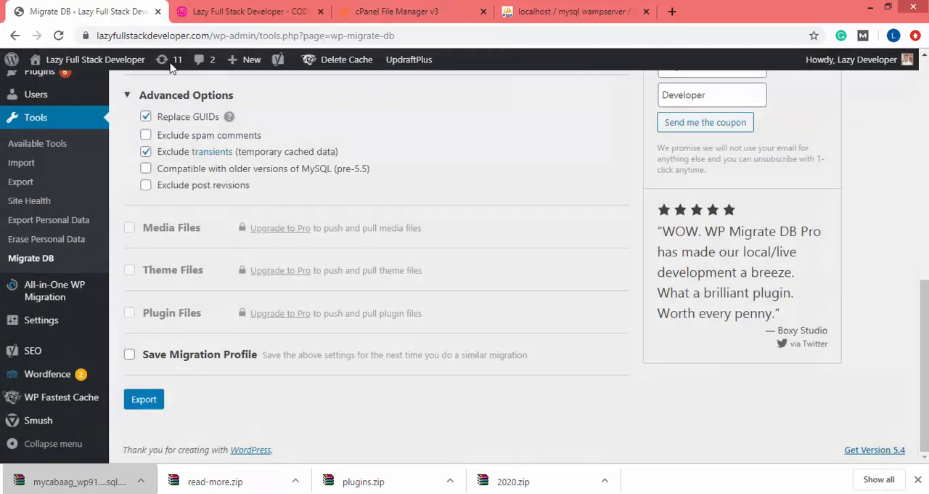
{"action": "mouse_move", "coordinate": [86, 64]}
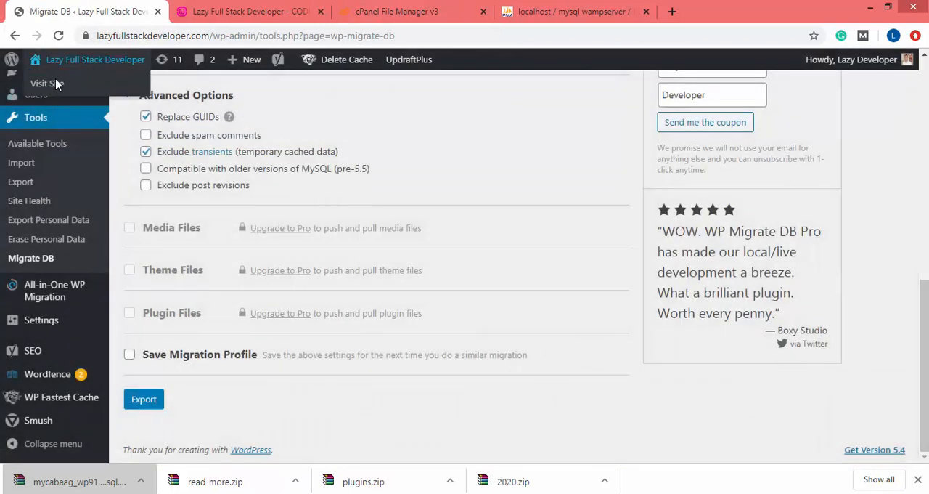
{"action": "left_click", "coordinate": [55, 88]}
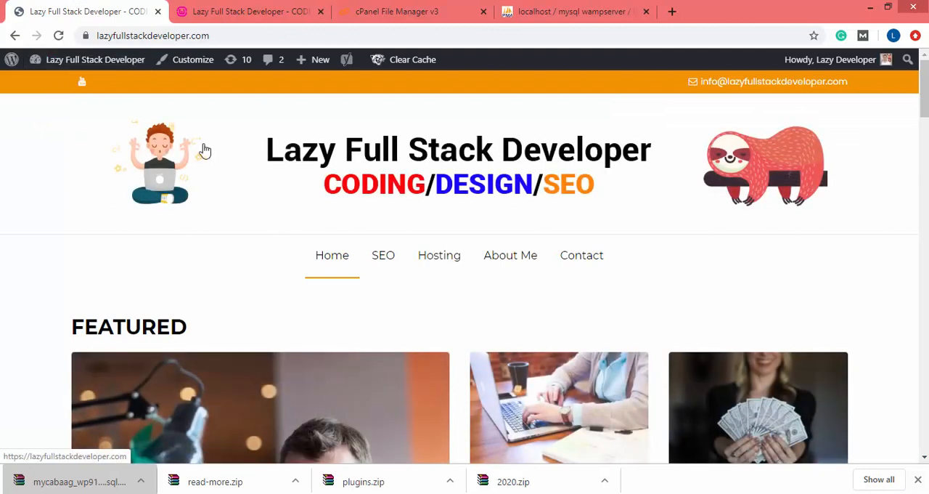
Compare the header, menu and featured posts of the live and local homepages, and check the local site's address
{"action": "left_click", "coordinate": [243, 6]}
{"action": "left_click", "coordinate": [55, 7]}
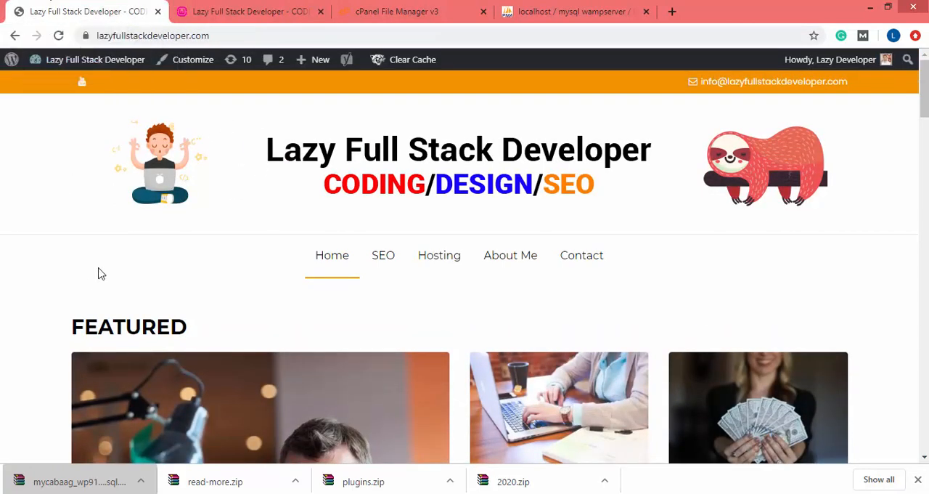
{"action": "left_click", "coordinate": [195, 6]}
{"action": "scroll", "coordinate": [571, 269], "scroll_direction": "down", "scroll_amount": 8}
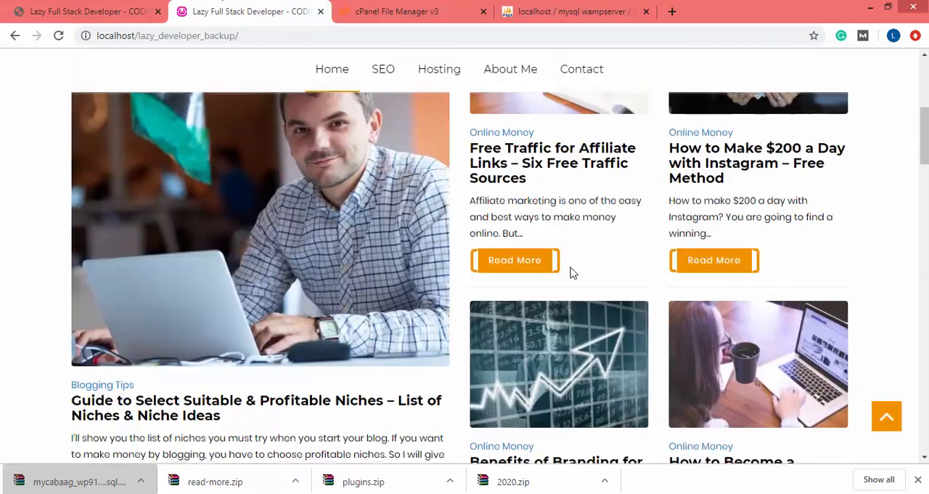
{"action": "scroll", "coordinate": [572, 271], "scroll_direction": "down", "scroll_amount": 15}
{"action": "scroll", "coordinate": [570, 266], "scroll_direction": "up", "scroll_amount": 5}
{"action": "scroll", "coordinate": [570, 266], "scroll_direction": "up", "scroll_amount": 15}
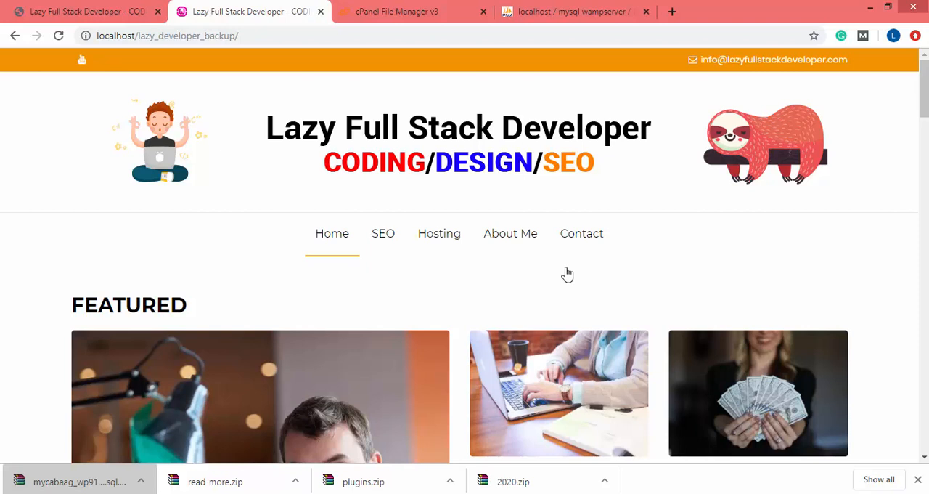
{"action": "left_click", "coordinate": [63, 9]}
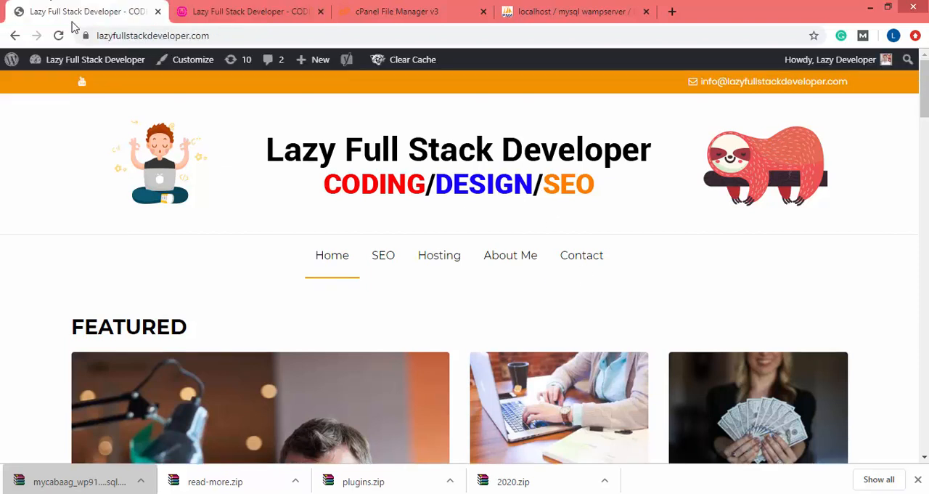
{"action": "left_click", "coordinate": [246, 6]}
{"action": "left_click", "coordinate": [247, 36]}
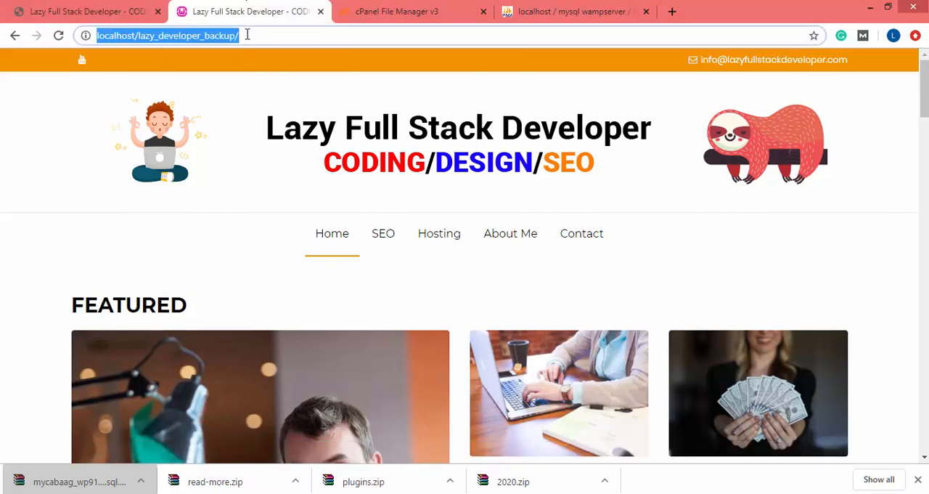
{"action": "key", "text": "End"}
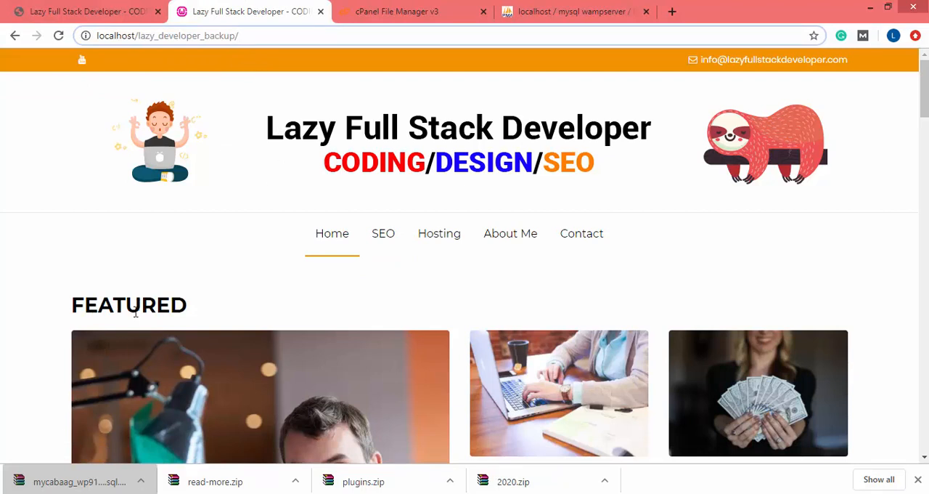
Examine the local homepage down to its footer sections and compare its content with the live homepage
{"action": "scroll", "coordinate": [151, 265], "scroll_direction": "down", "scroll_amount": 3}
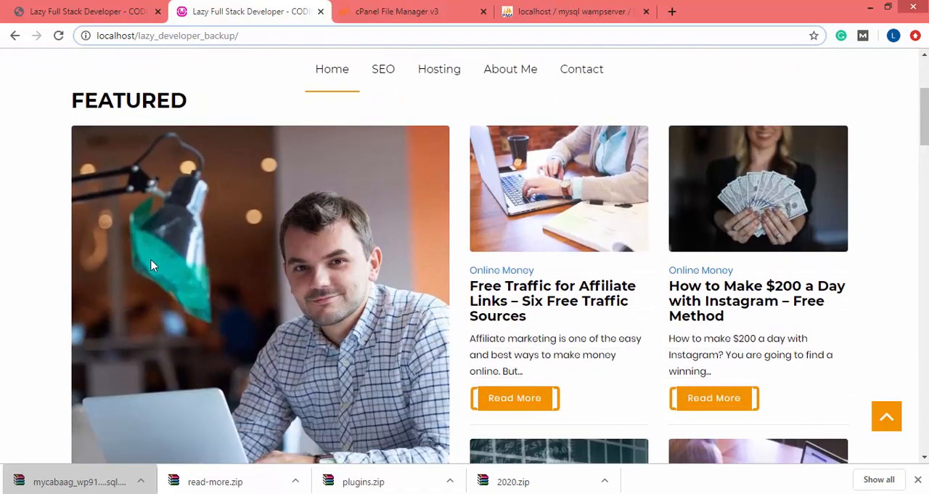
{"action": "scroll", "coordinate": [151, 266], "scroll_direction": "down", "scroll_amount": 15}
{"action": "scroll", "coordinate": [151, 266], "scroll_direction": "down", "scroll_amount": 12}
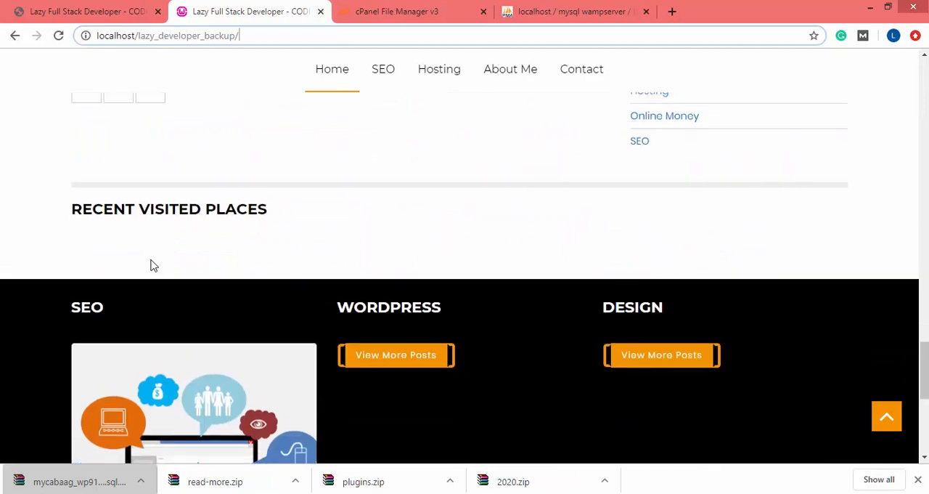
{"action": "scroll", "coordinate": [151, 266], "scroll_direction": "up", "scroll_amount": 10}
{"action": "left_click", "coordinate": [87, 11]}
{"action": "scroll", "coordinate": [328, 330], "scroll_direction": "down", "scroll_amount": 1}
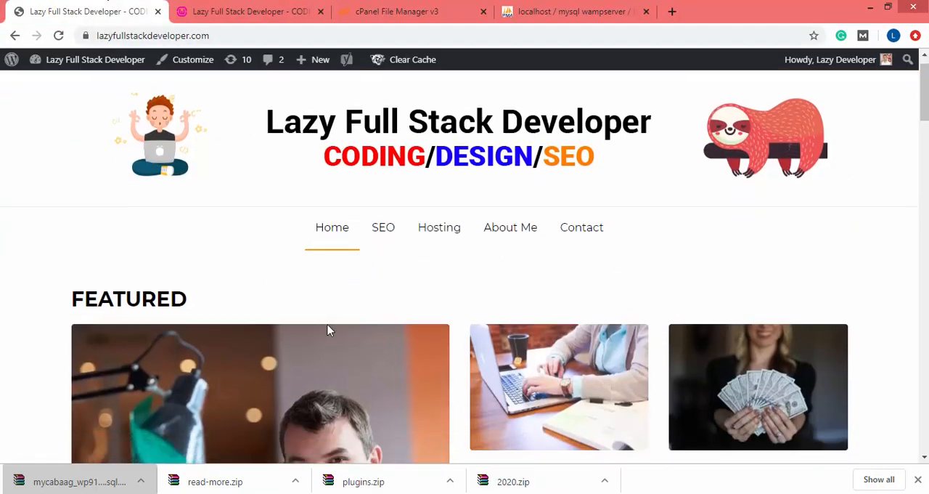
{"action": "scroll", "coordinate": [327, 330], "scroll_direction": "down", "scroll_amount": 8}
{"action": "scroll", "coordinate": [326, 328], "scroll_direction": "up", "scroll_amount": 10}
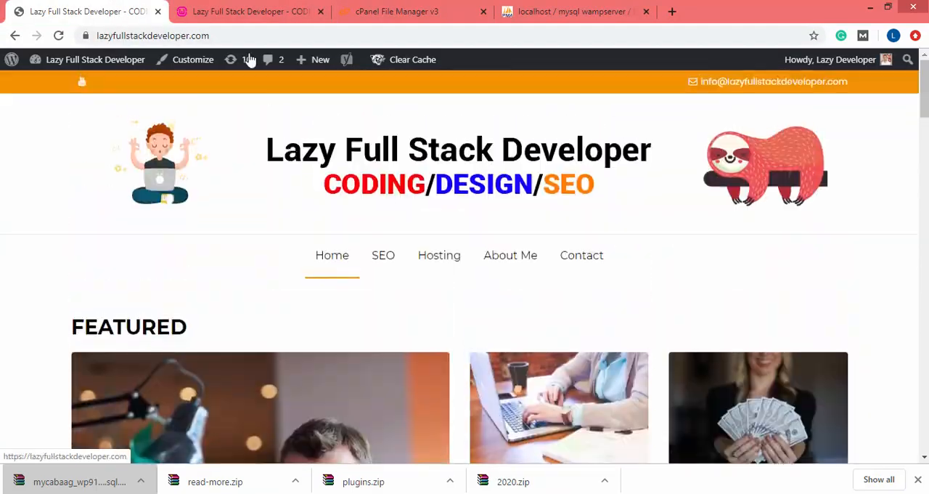
{"action": "left_click", "coordinate": [218, 11]}
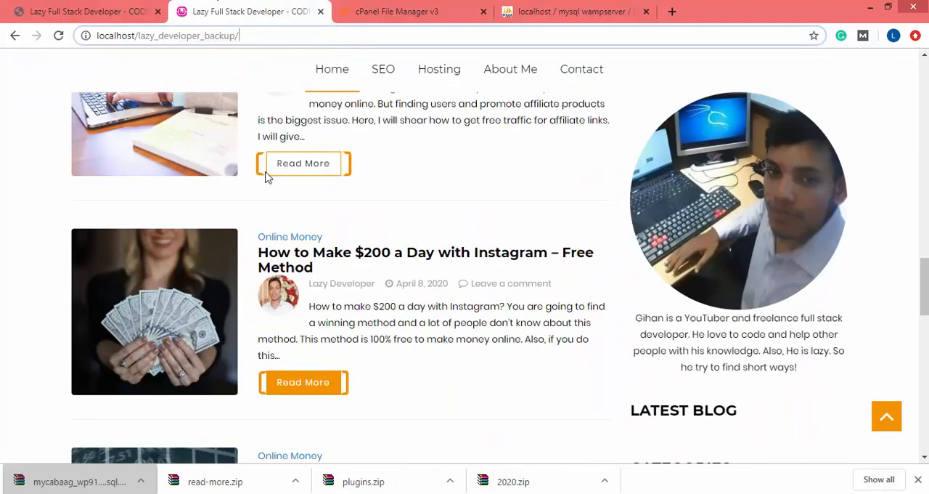
{"action": "left_click", "coordinate": [95, 6]}
{"action": "left_click", "coordinate": [312, 8]}
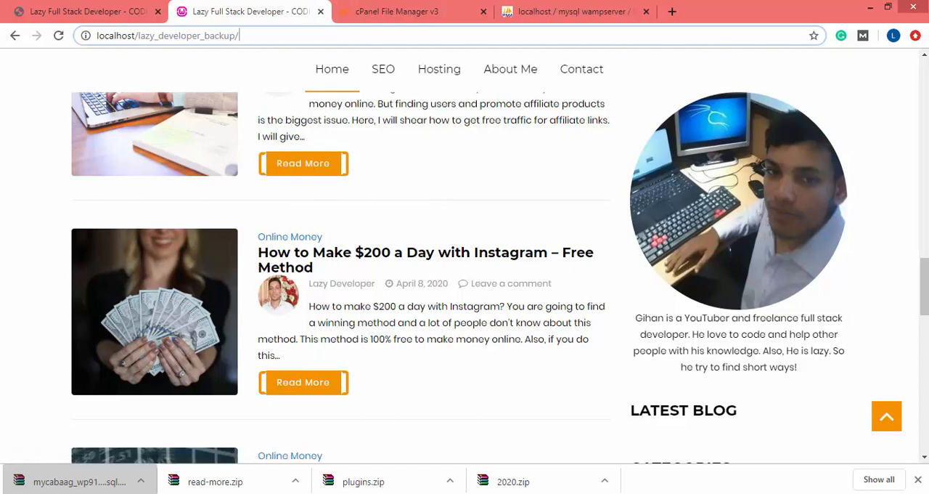
Minimize the lazy_developer_backup folder window and review the featured and latest posts on the local homepage
{"action": "key", "text": "alt+Tab"}
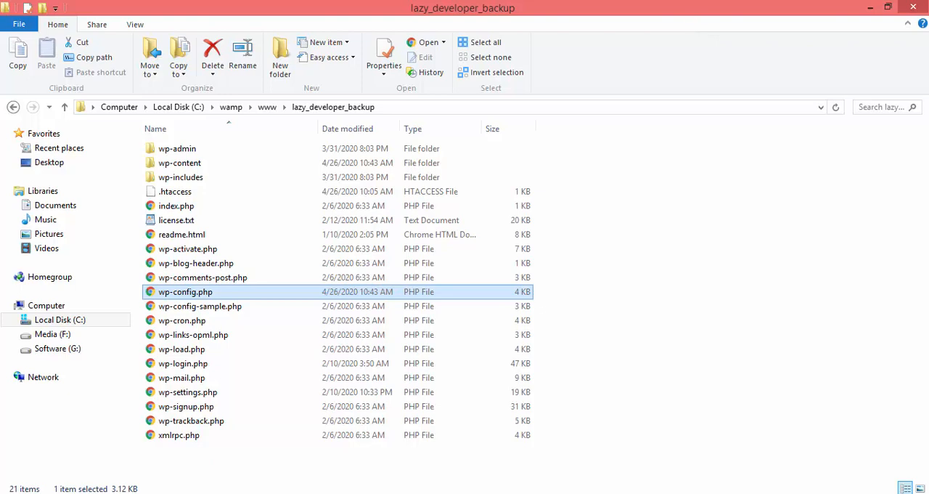
{"action": "left_click", "coordinate": [870, 7]}
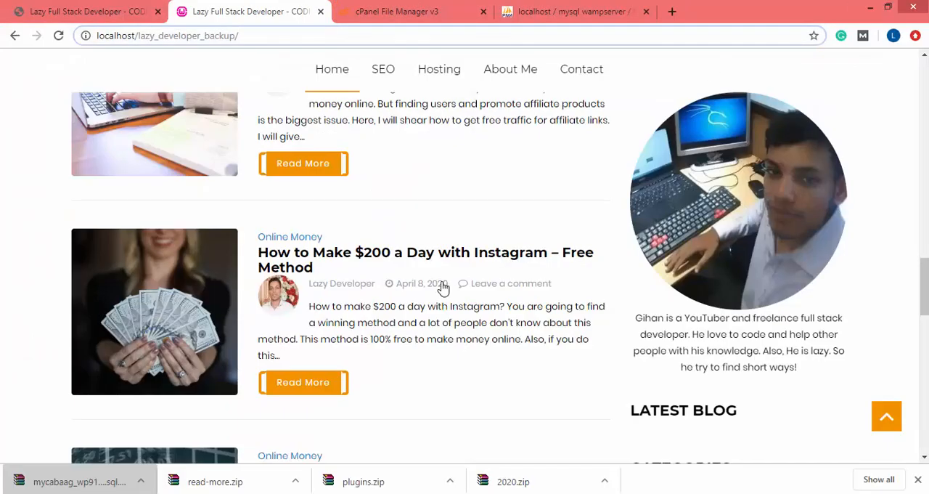
{"action": "scroll", "coordinate": [494, 332], "scroll_direction": "up", "scroll_amount": 5}
{"action": "scroll", "coordinate": [496, 336], "scroll_direction": "up", "scroll_amount": 3}
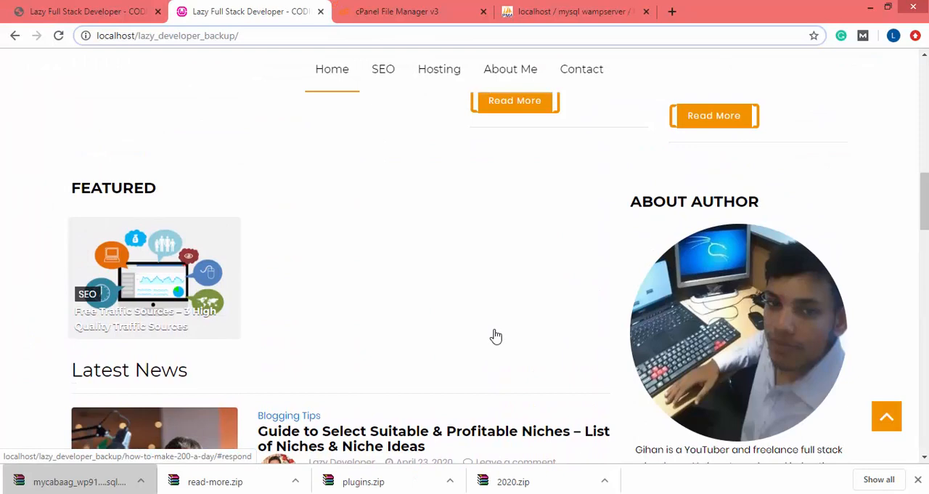
{"action": "scroll", "coordinate": [496, 336], "scroll_direction": "down", "scroll_amount": 10}
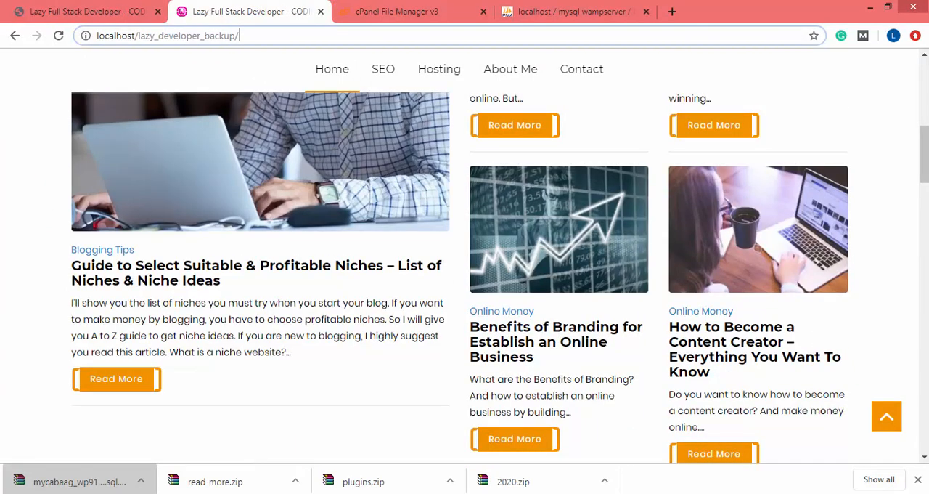